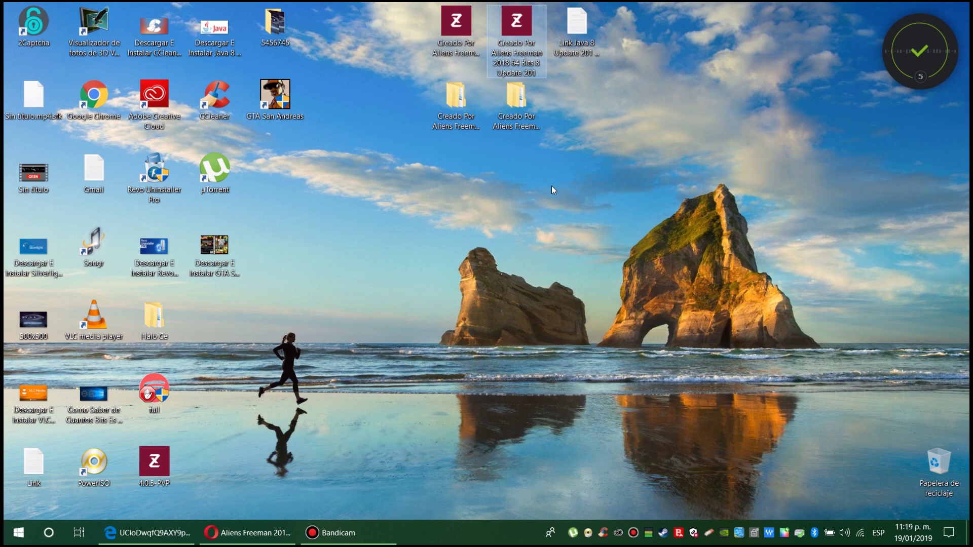
click(356, 539)
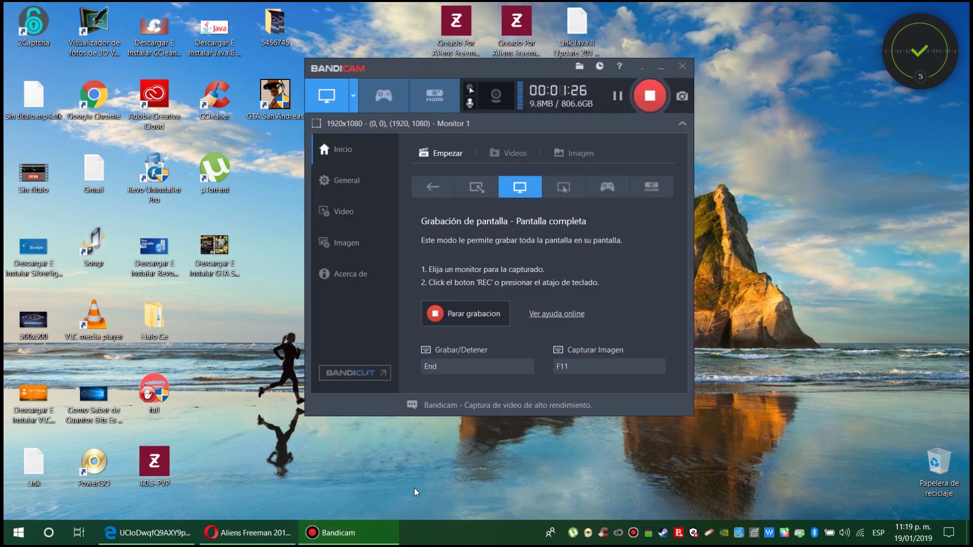
click(369, 543)
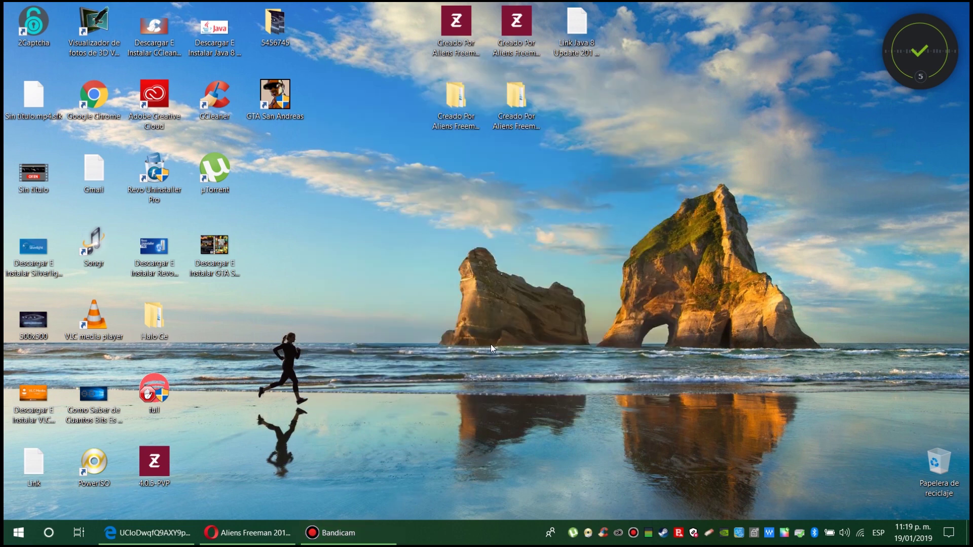
Step: Open the desktop text file with the Java 8 Update 201 32- and 64-bit download links
double_click(581, 44)
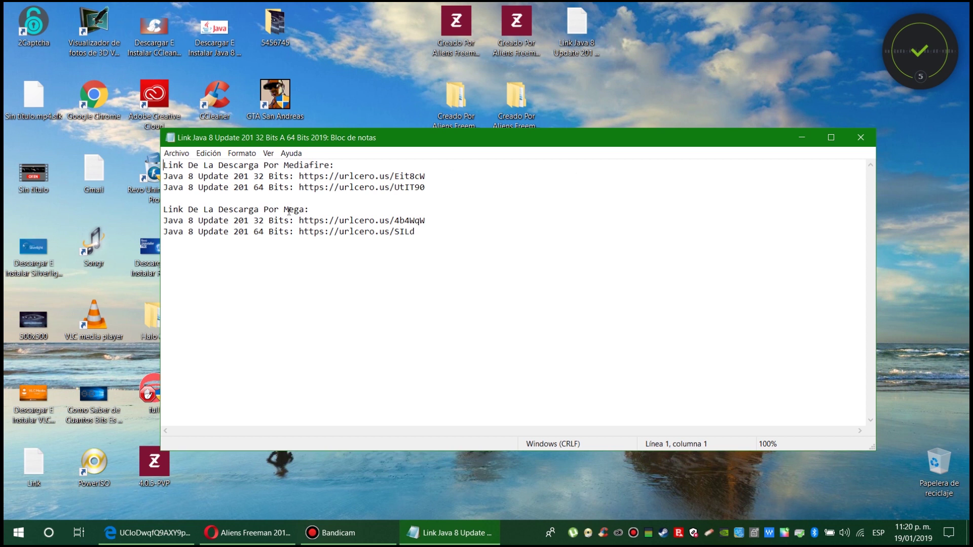
click(253, 187)
click(298, 176)
Step: Switch to Opera, look through the YouTube channel's uploaded videos, and minimise the browser
click(248, 532)
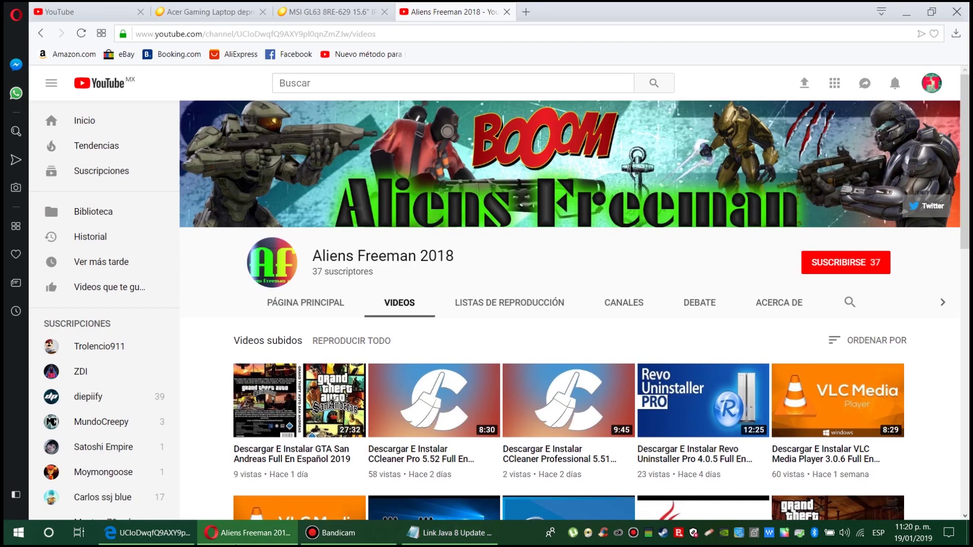
scroll(327, 361, down, 3)
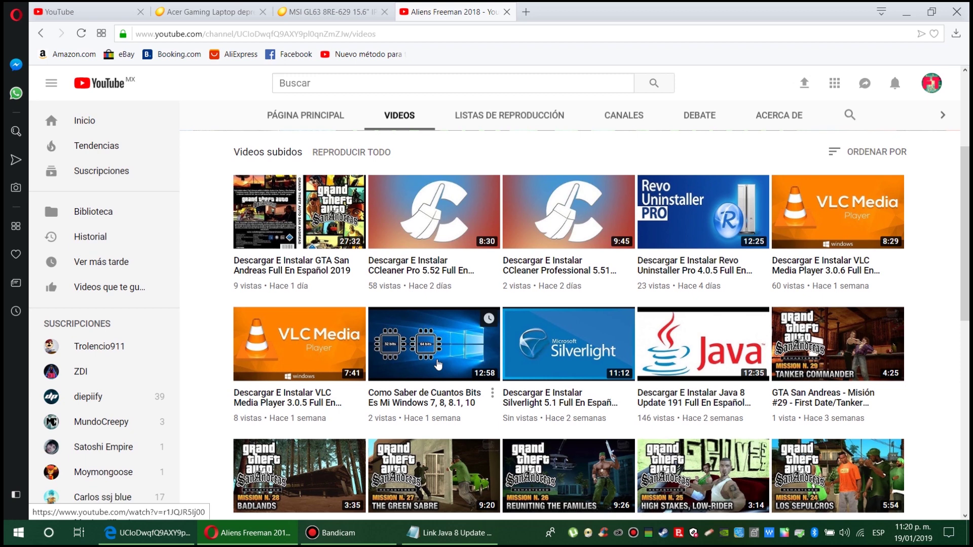
scroll(438, 365, up, 4)
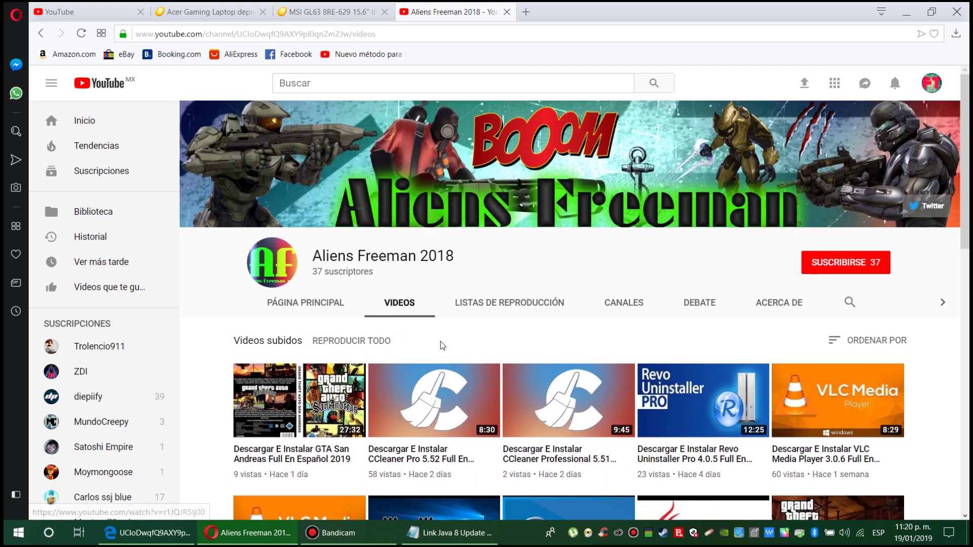
click(906, 12)
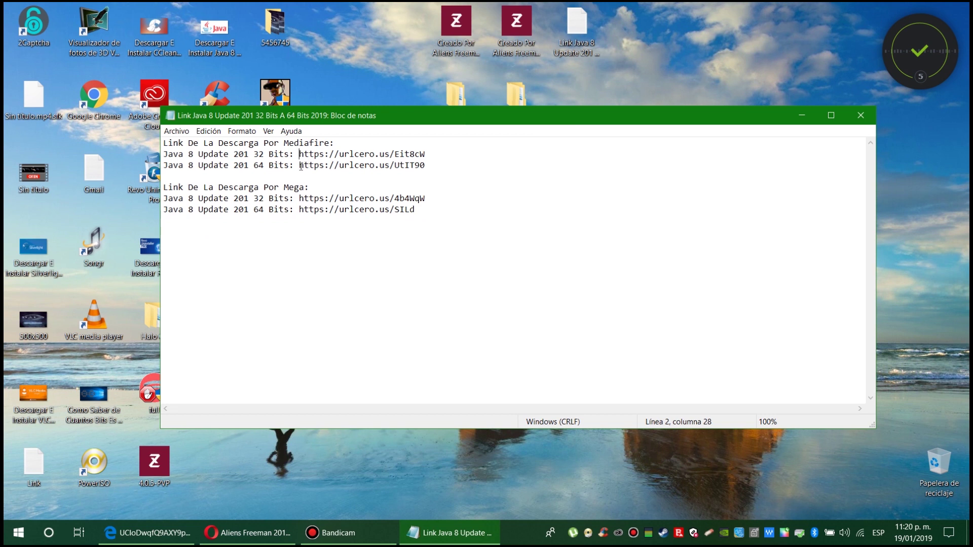
Step: Cut the Mediafire link for Java 8 Update 201 64 Bits to the clipboard and close the text file without saving
drag(298, 166, 448, 166)
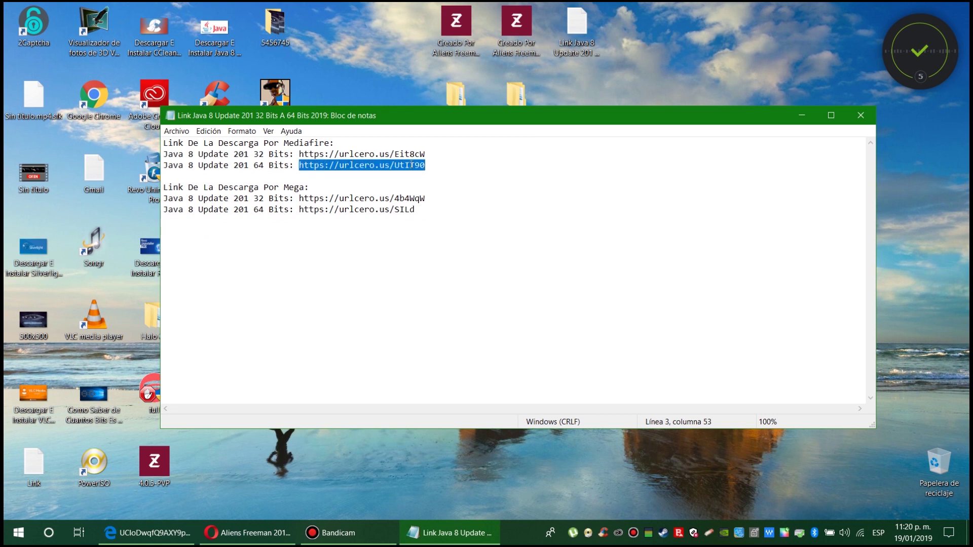
right_click(369, 171)
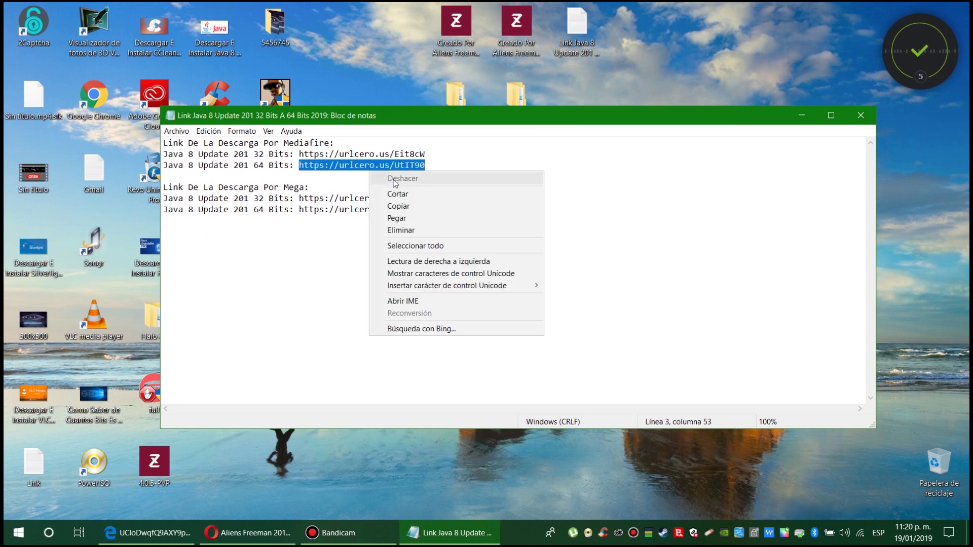
click(458, 193)
click(860, 115)
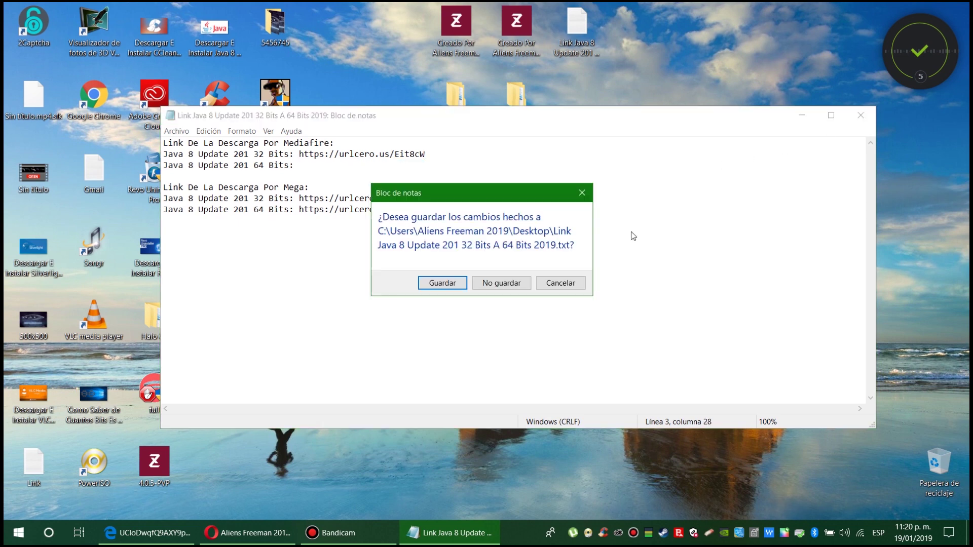
click(489, 285)
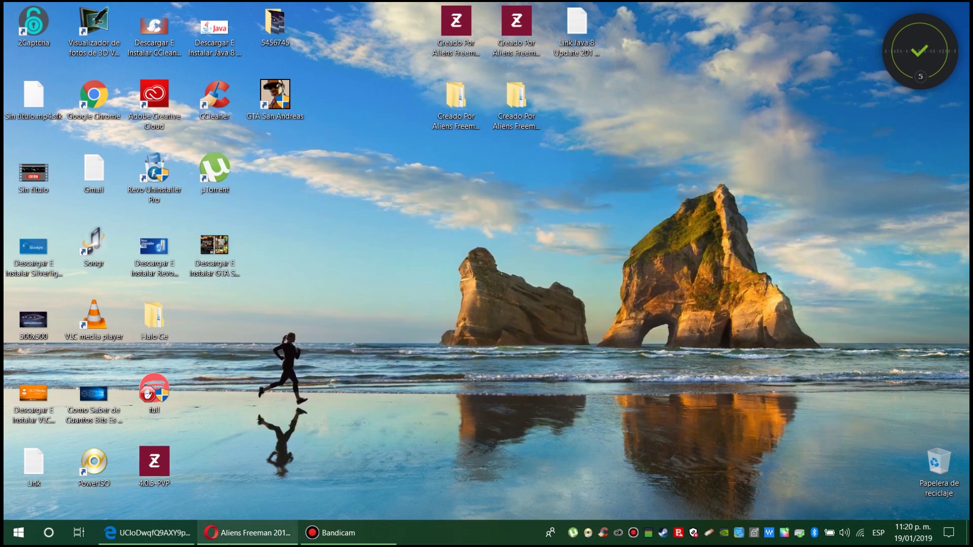
Step: Switch to Opera and load the copied link urlcero.us/UtIT90 in a new tab
click(247, 533)
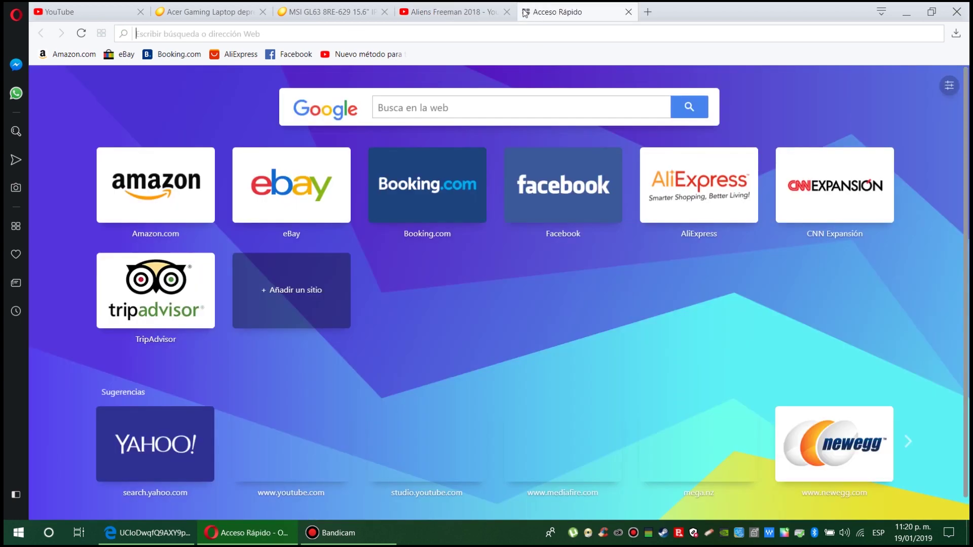
click(526, 12)
key(ctrl+v)
key(Return)
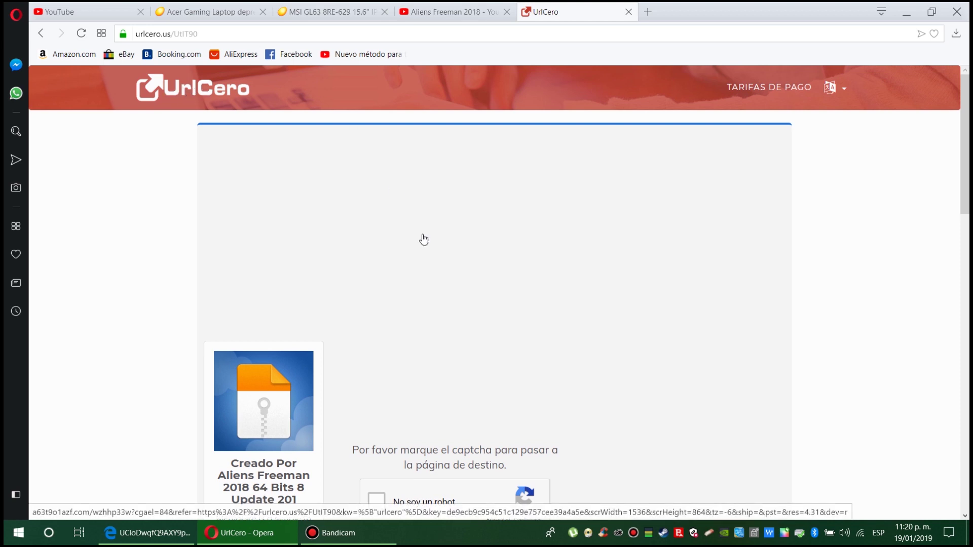
Step: Start the "No soy un robot" captcha on the link page, closing the advertising tab that opens
scroll(441, 289, down, 3)
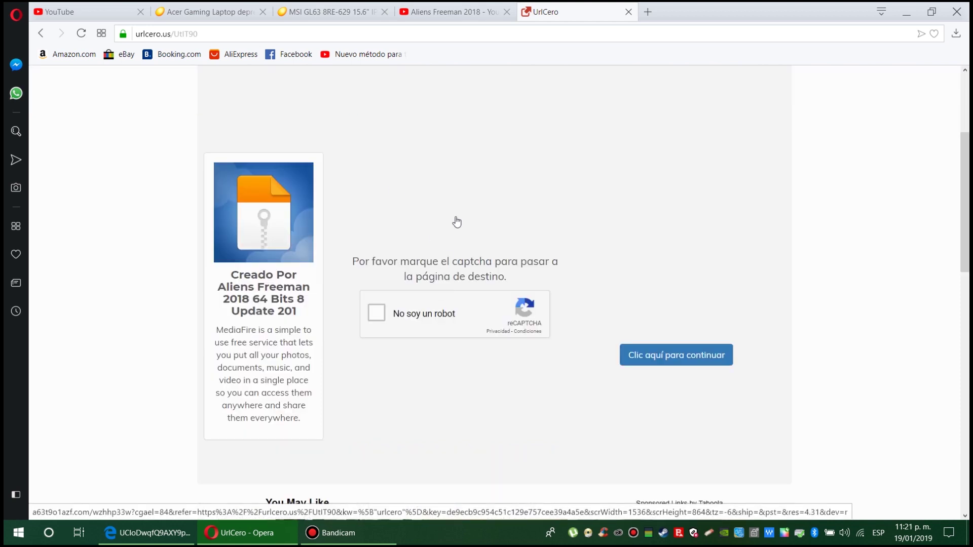
click(407, 318)
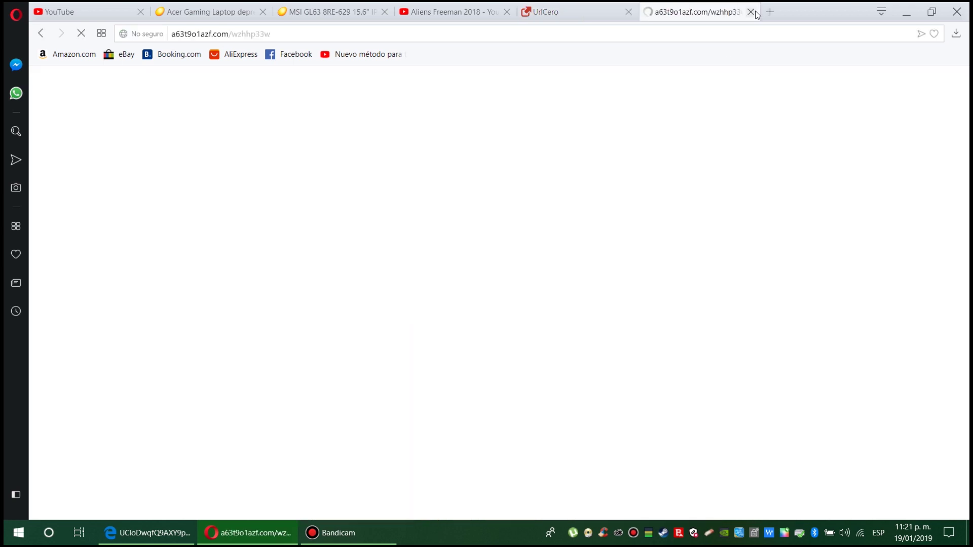
click(750, 12)
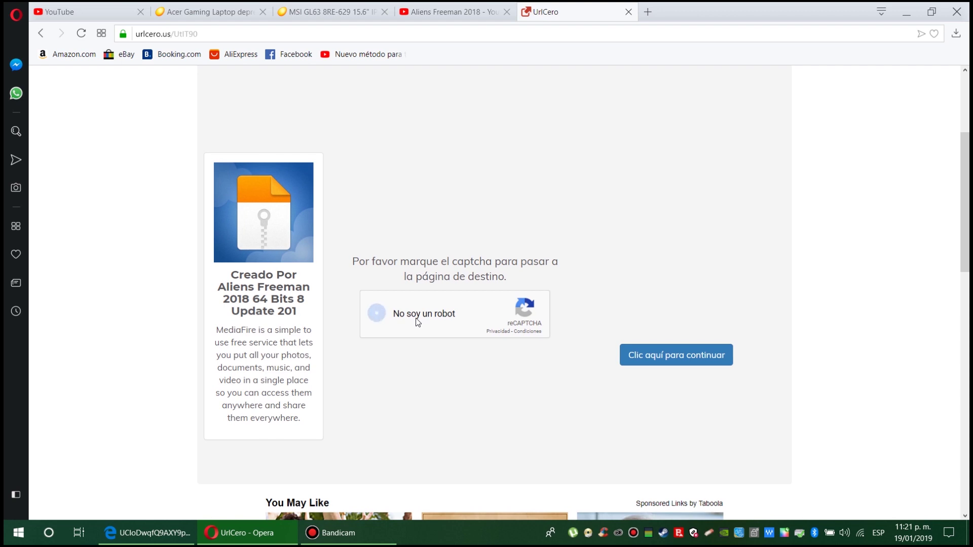
click(417, 317)
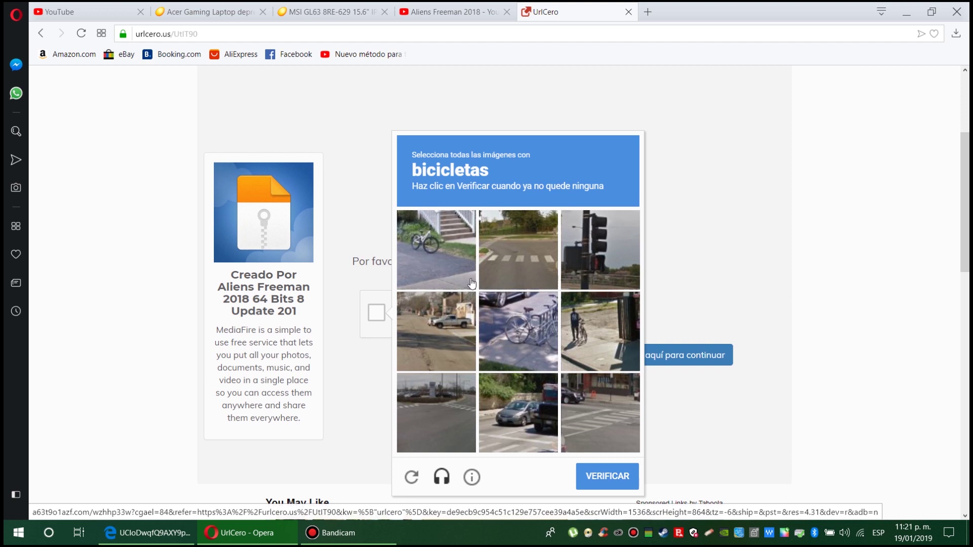
Step: Select every captcha image with bicycles, including the replacement image, close the advertising tab, and verify the selection
click(439, 253)
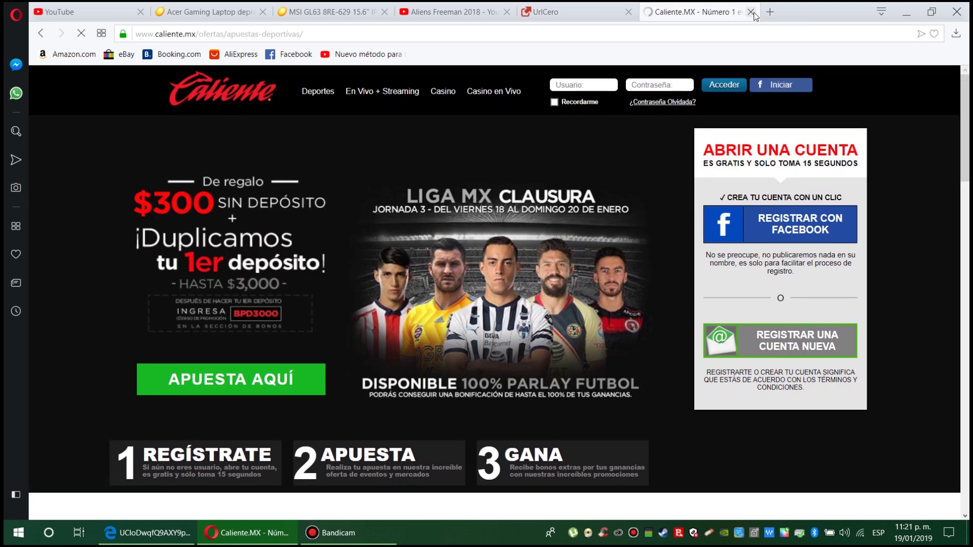
click(752, 13)
click(457, 228)
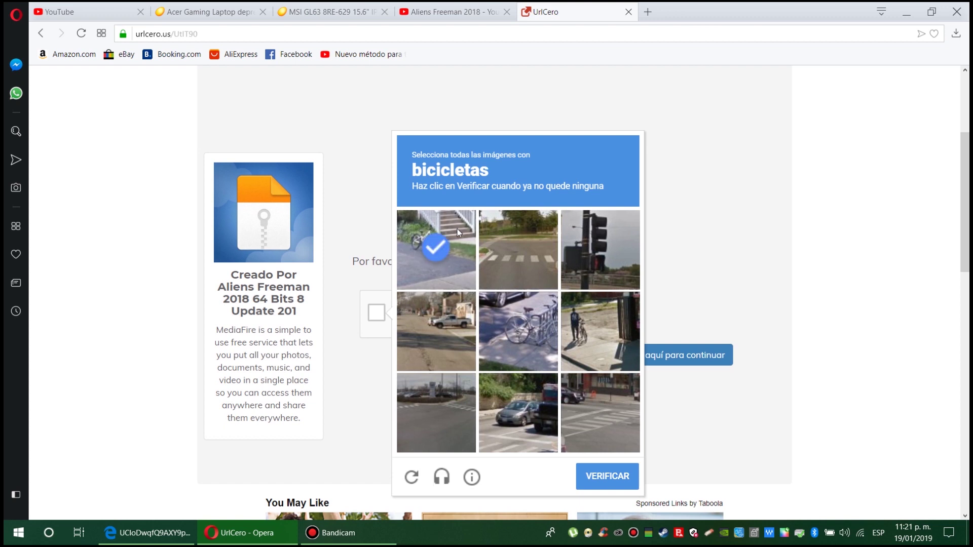
click(512, 322)
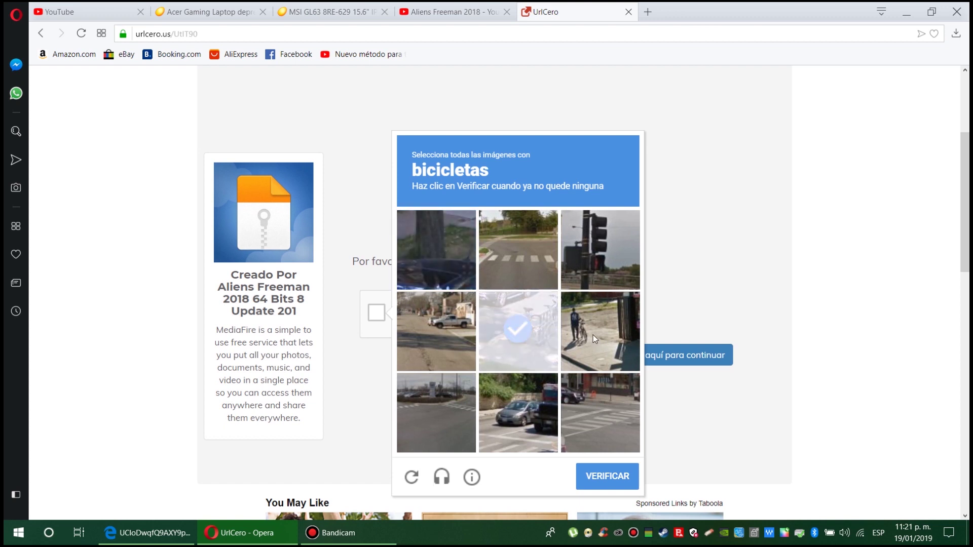
click(593, 335)
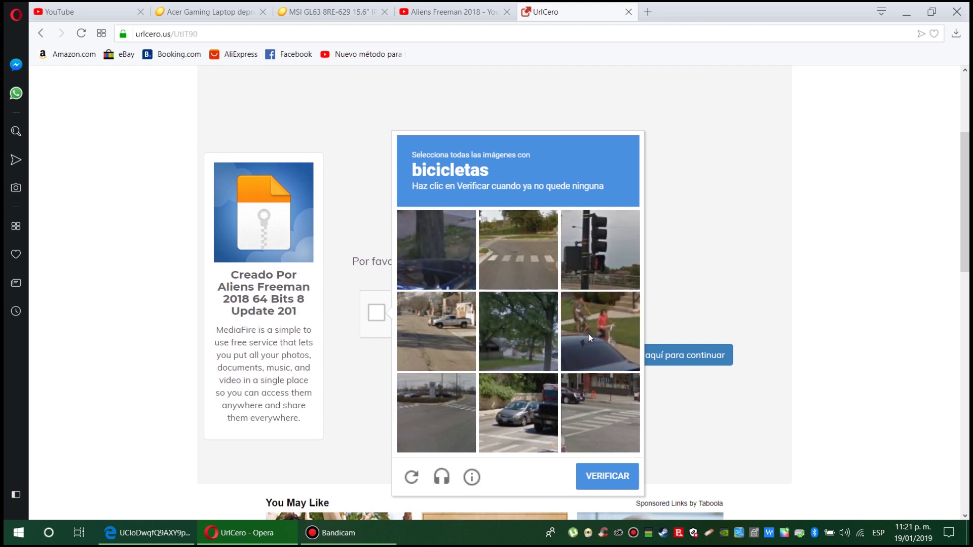
click(588, 333)
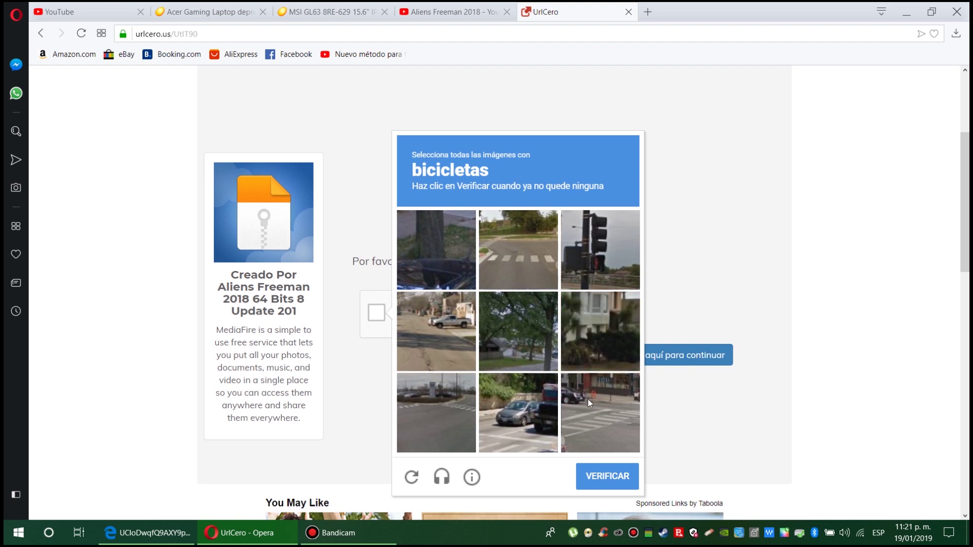
click(598, 480)
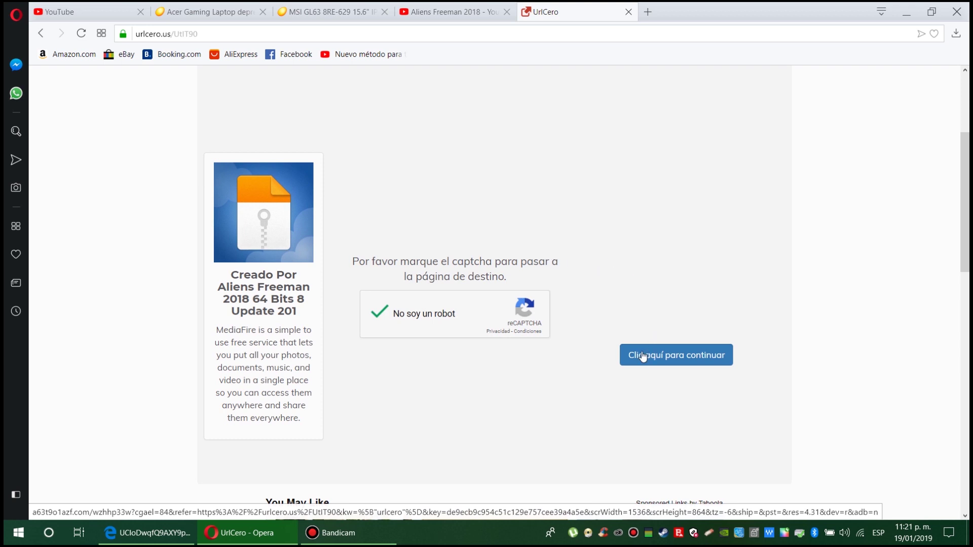
Step: Continue from the captcha page to the link's waiting page, closing the advertising tab that opens
click(659, 355)
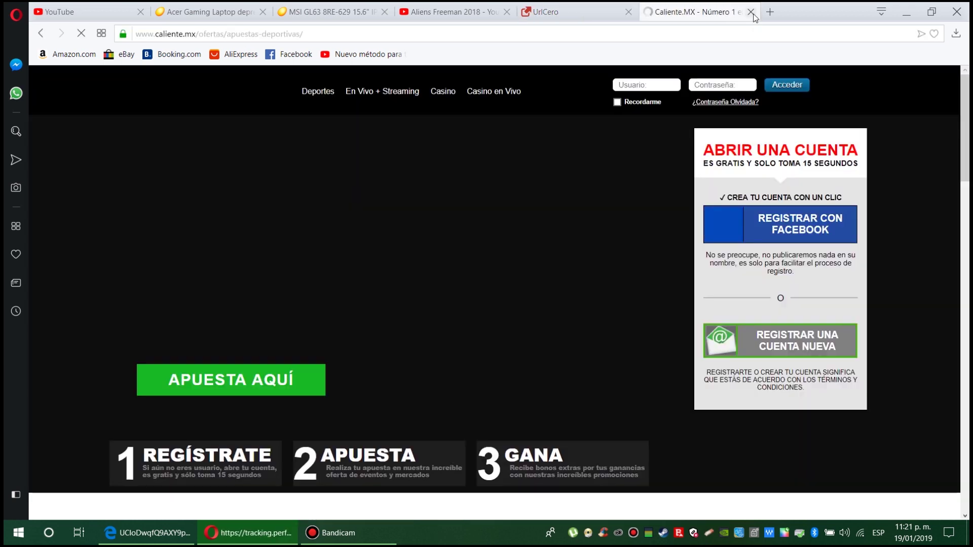
click(751, 12)
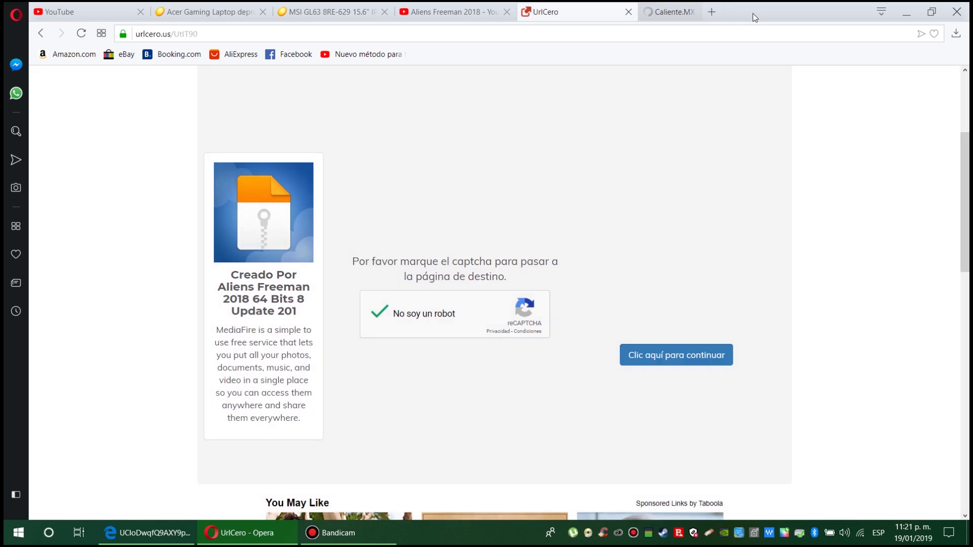
click(657, 357)
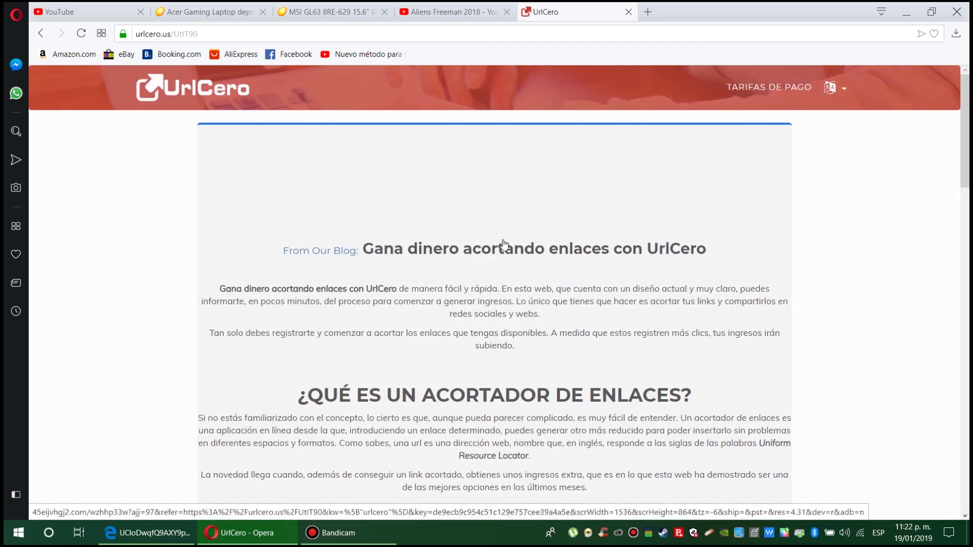
Step: Wait out the countdown and get the link to the MediaFire download page, closing the advertising tab and pop-up window
scroll(503, 243, down, 15)
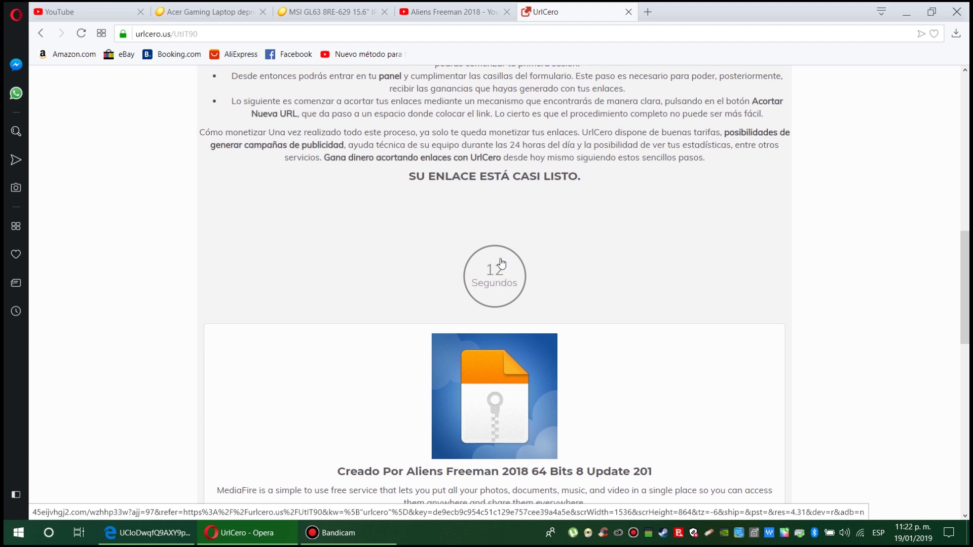
scroll(539, 228, down, 1)
scroll(539, 228, down, 2)
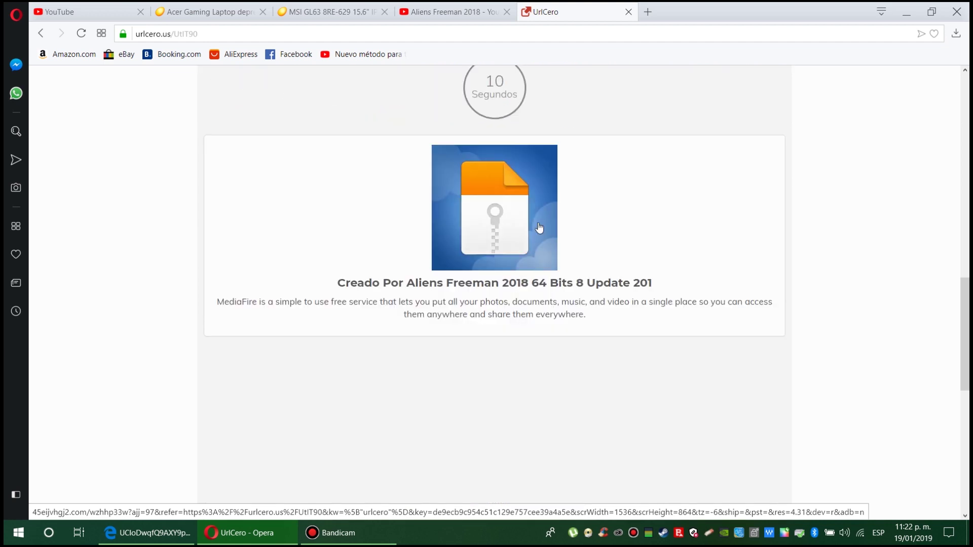
scroll(539, 228, up, 1)
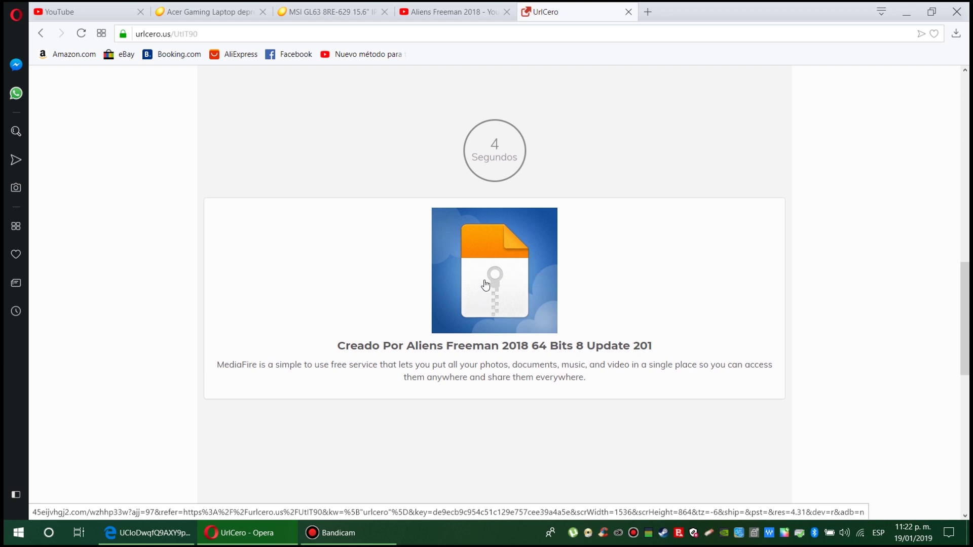
scroll(485, 285, down, 2)
scroll(486, 285, up, 2)
scroll(485, 285, down, 3)
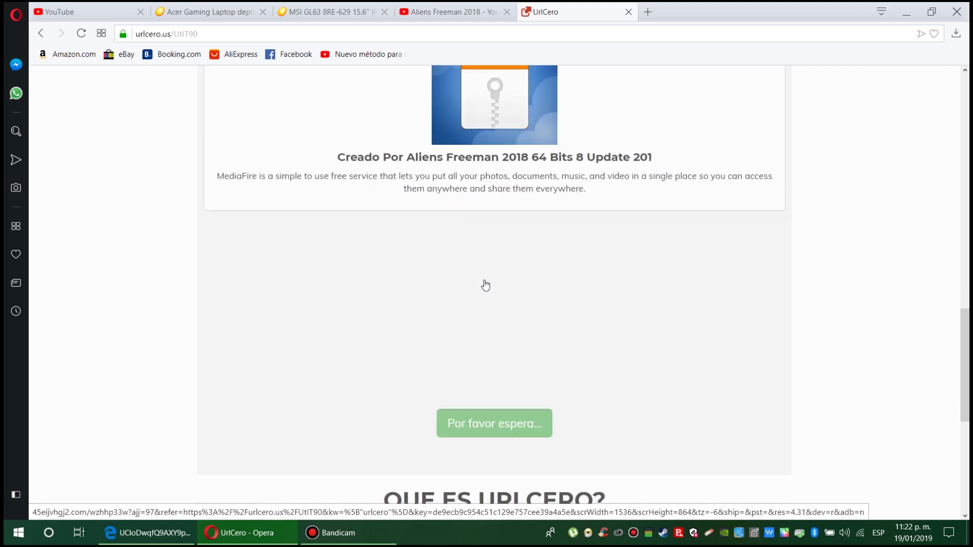
scroll(484, 284, down, 1)
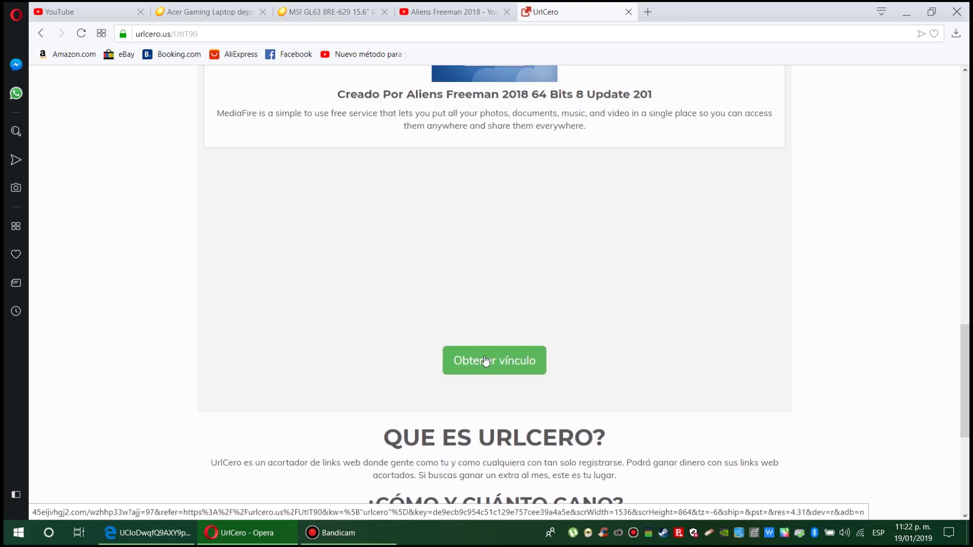
click(485, 361)
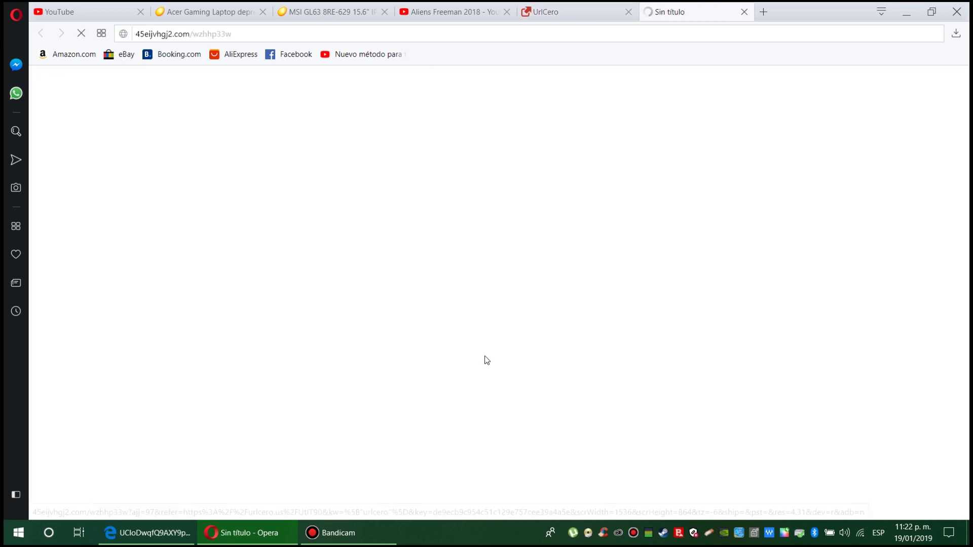
click(751, 12)
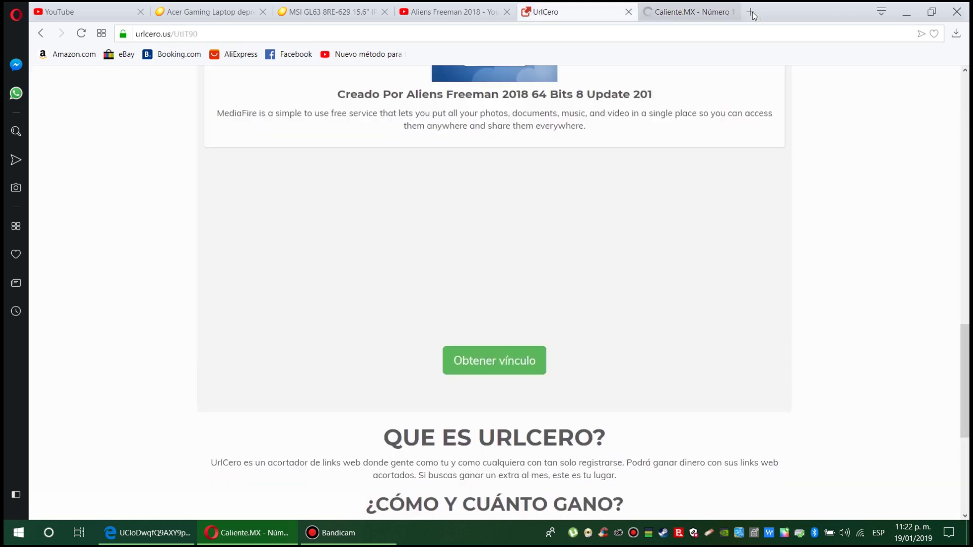
click(480, 361)
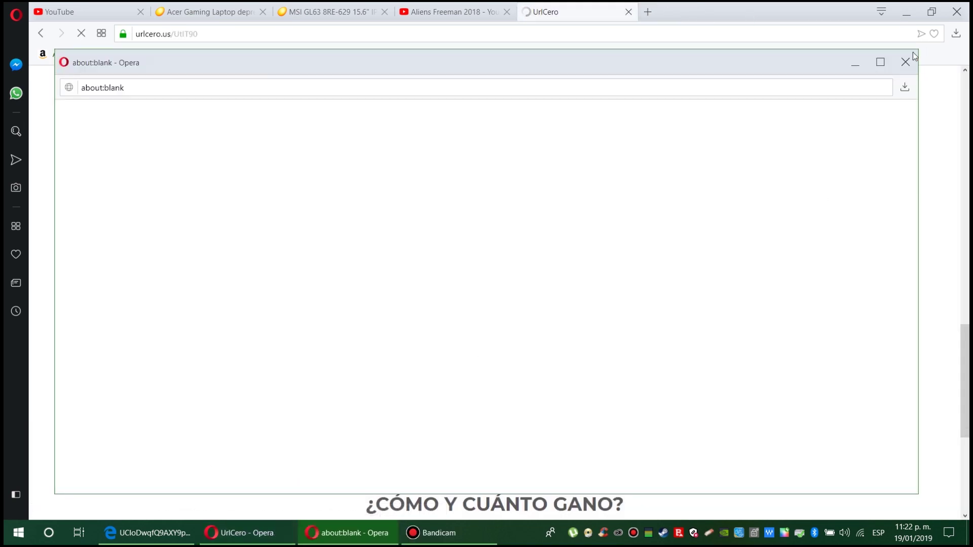
click(905, 62)
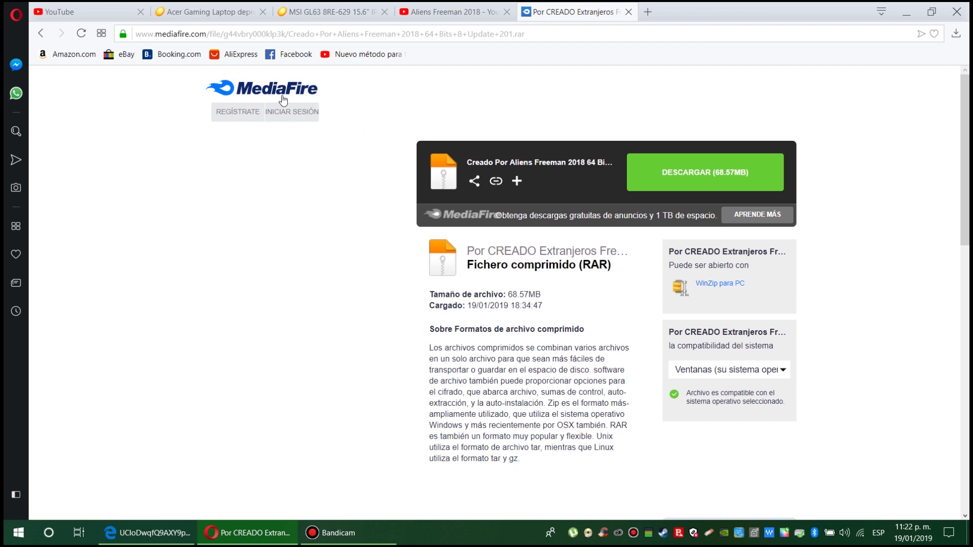
Step: Start downloading the 64-bit Java 8 Update 201 archive from MediaFire, and cancel the transfer
triple_click(693, 182)
click(693, 181)
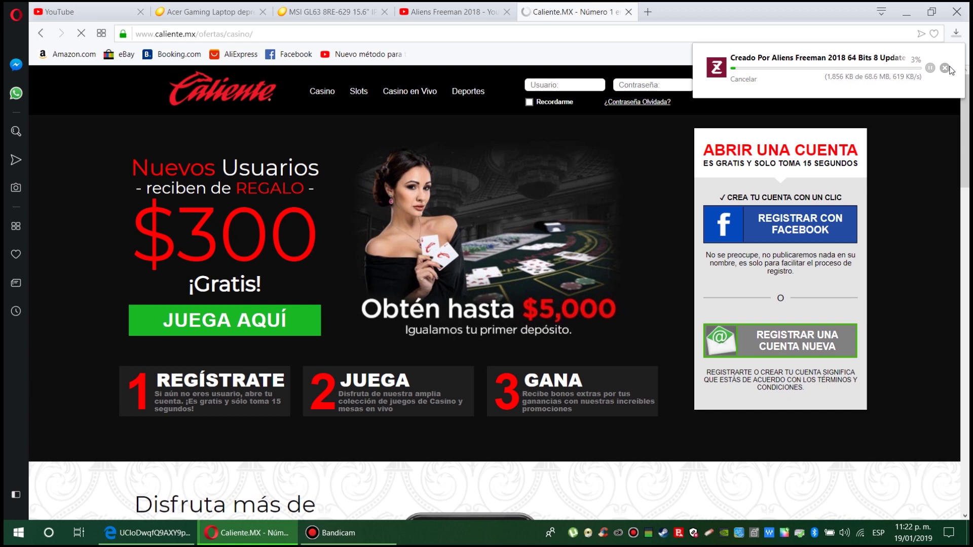
click(949, 68)
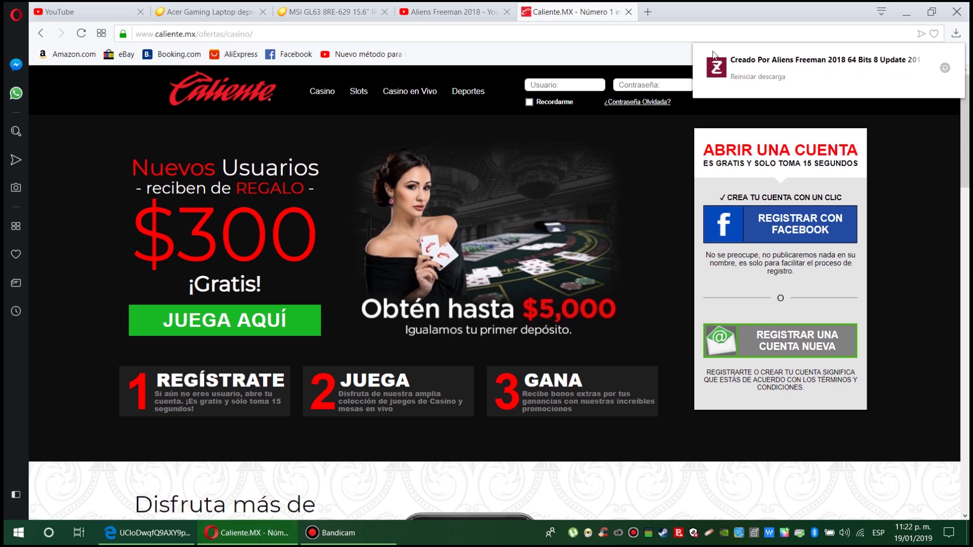
Step: Close the advertising tab, minimize the browser, and bring up WinRAR's extraction options for the 64-bit Java archive on the desktop
click(628, 12)
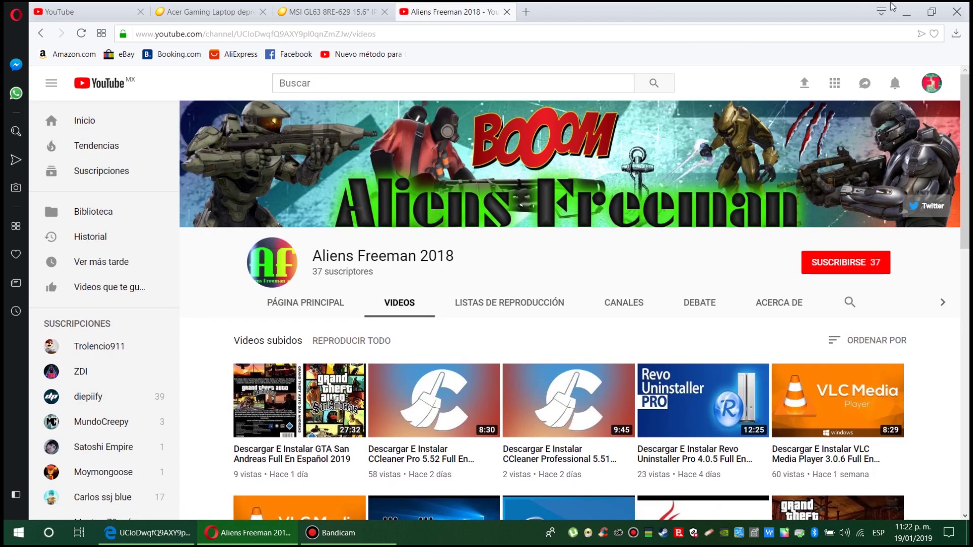
click(906, 7)
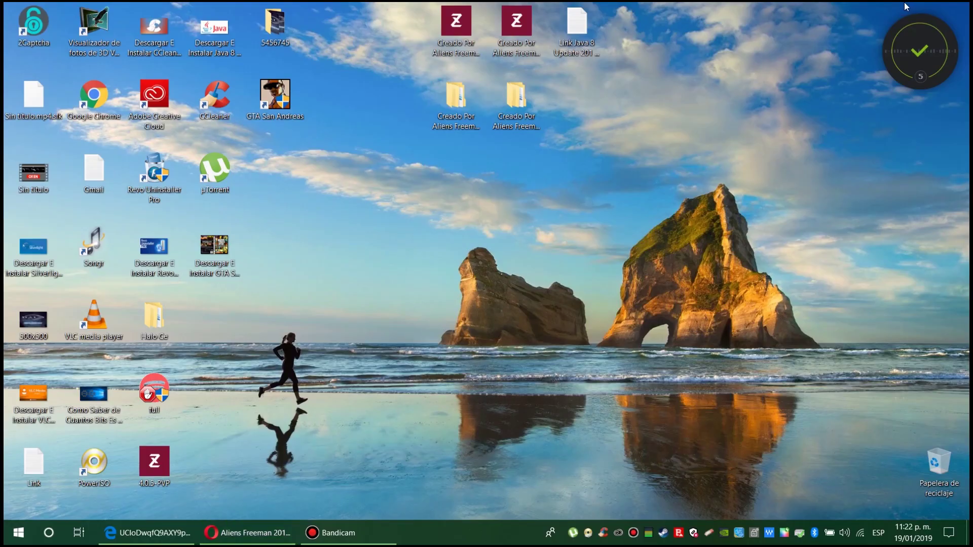
right_click(517, 40)
mouse_move(558, 122)
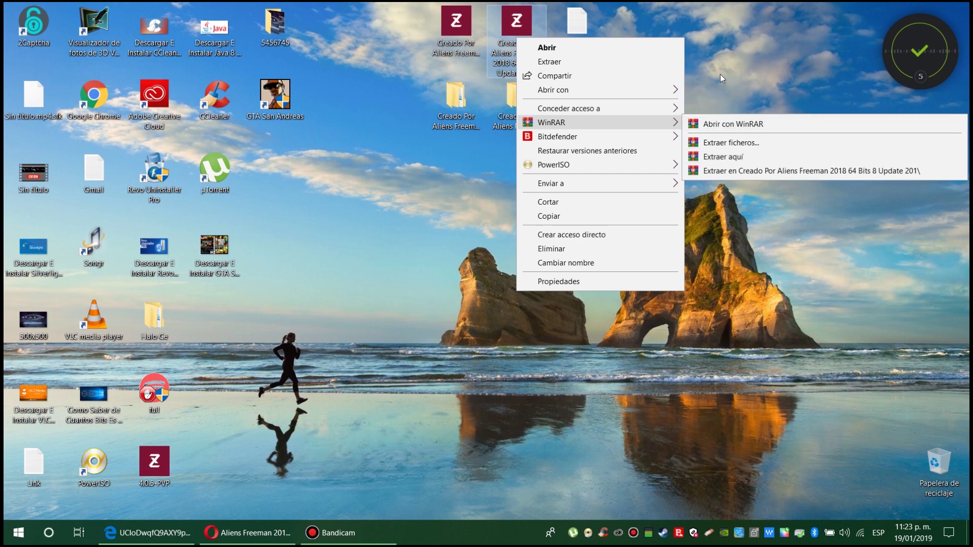
click(723, 160)
Step: Open the extracted 64-bit folder on the desktop and go into its "Java 8 Update 201 64 Bits" subfolder
click(530, 104)
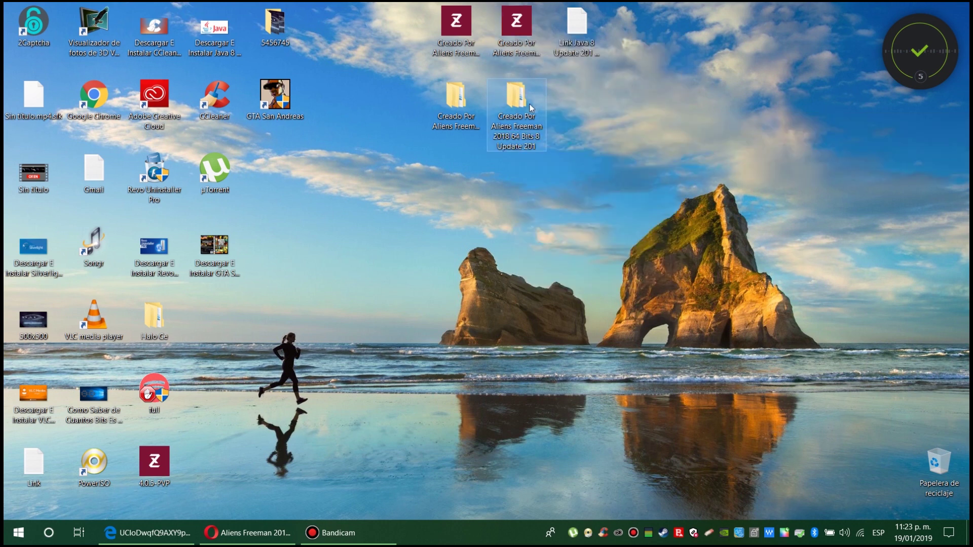
click(466, 107)
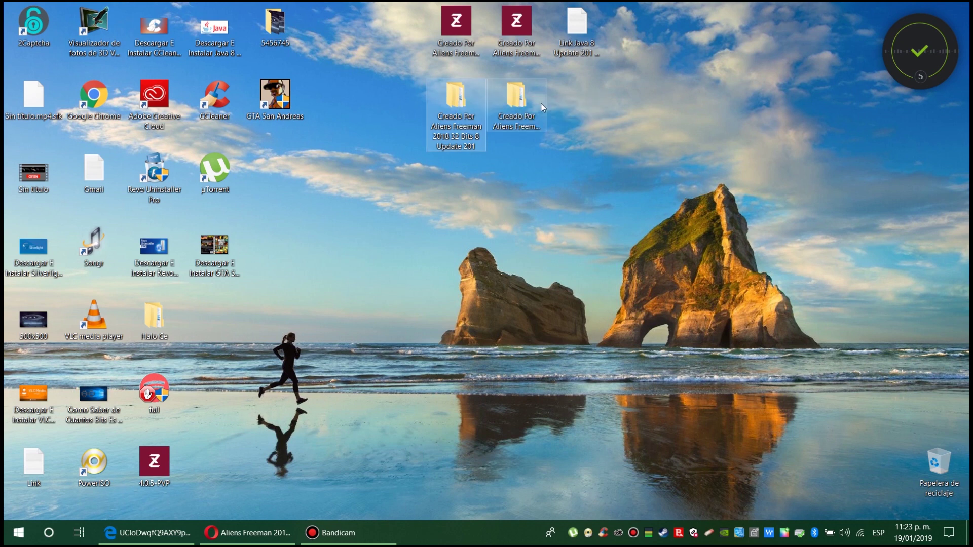
click(516, 101)
click(552, 221)
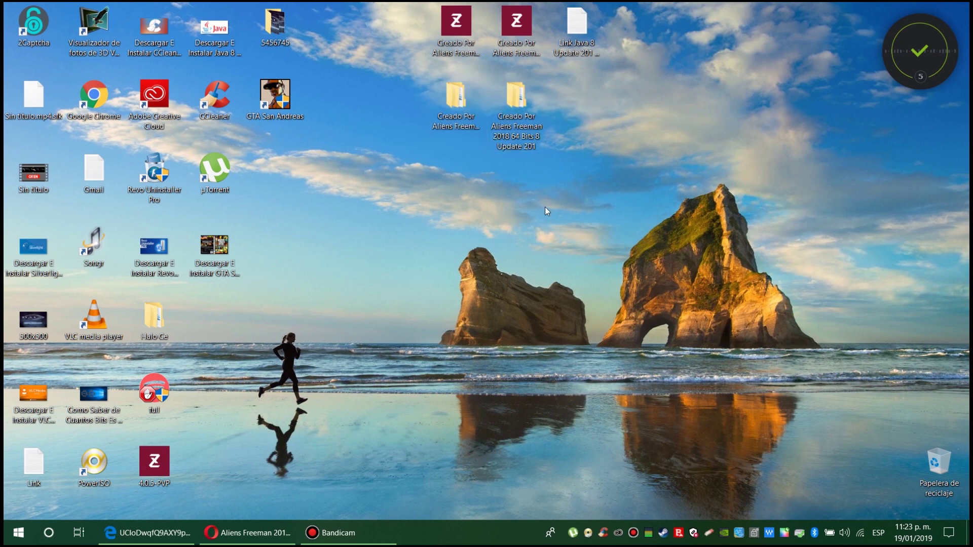
double_click(522, 118)
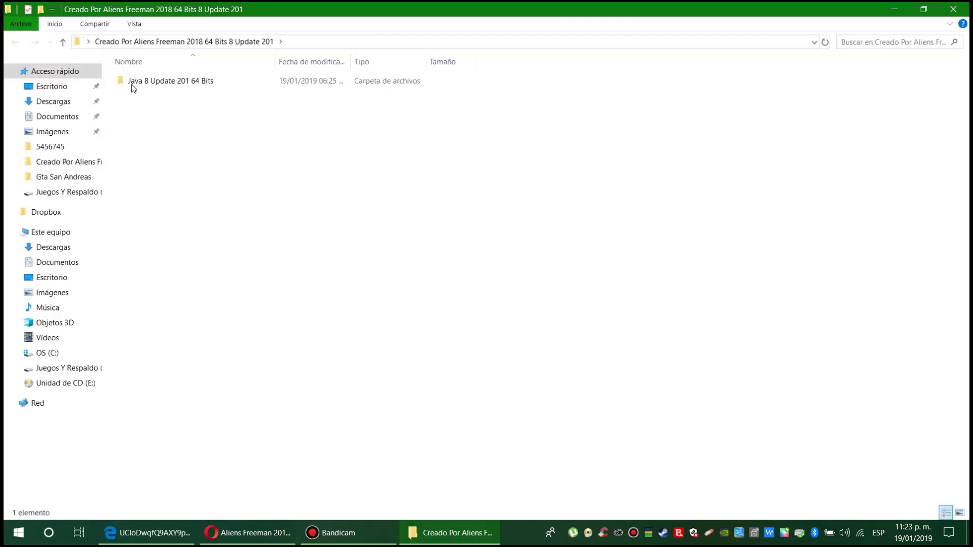
double_click(197, 81)
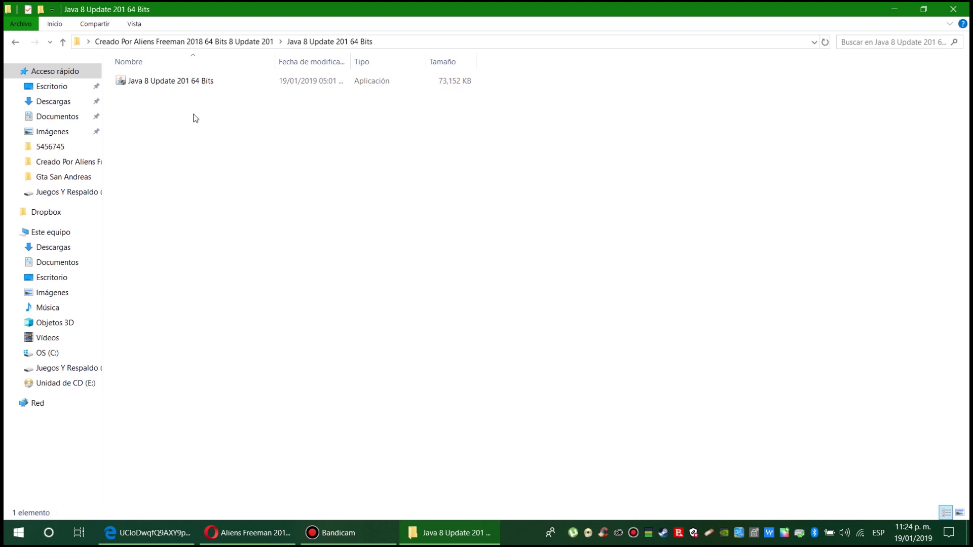
Step: Launch the "Java 8 Update 201 64 Bits" installer and allow it to run at the security warning
right_click(177, 84)
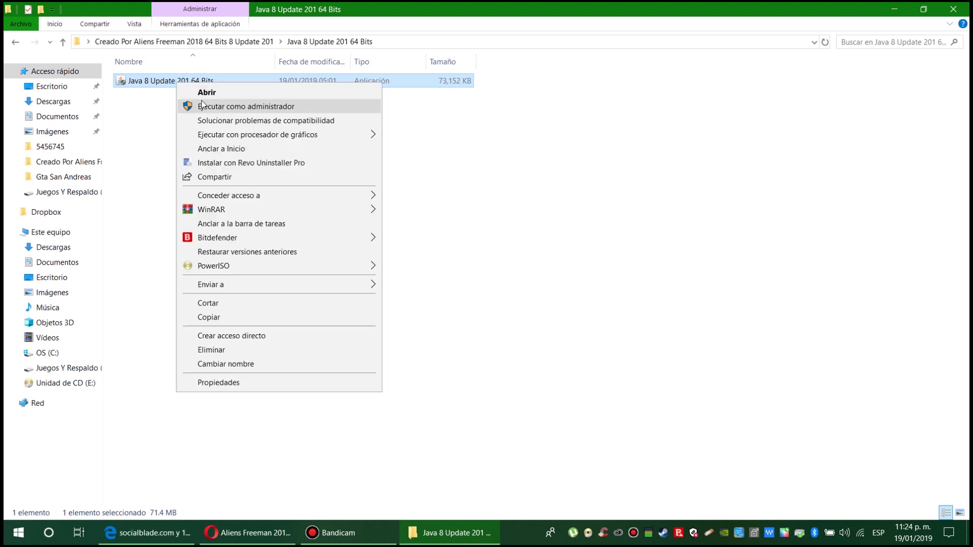
click(161, 120)
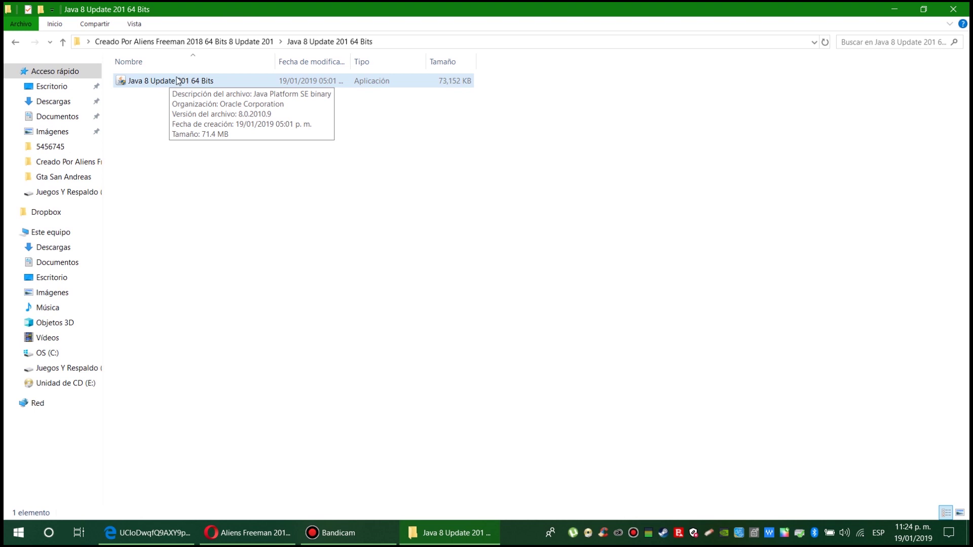
double_click(189, 82)
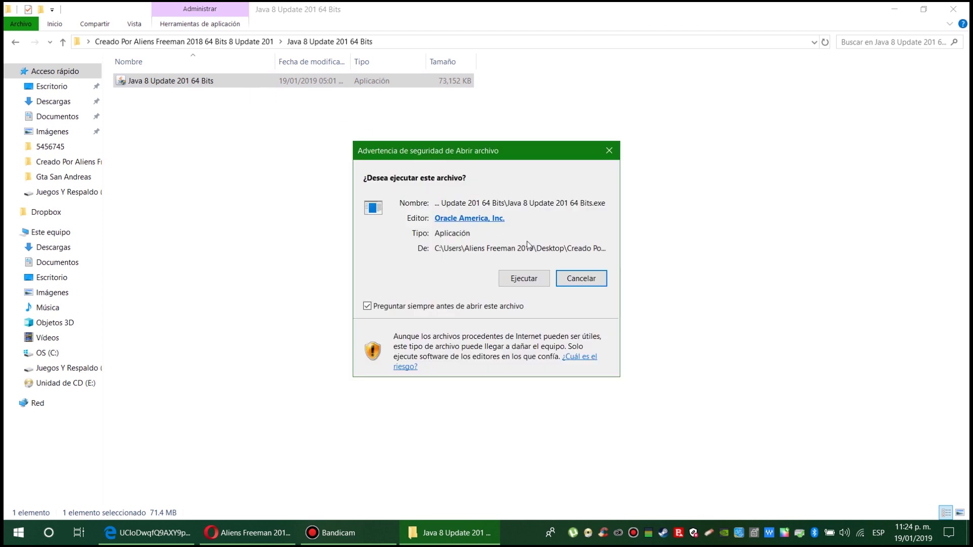
click(519, 281)
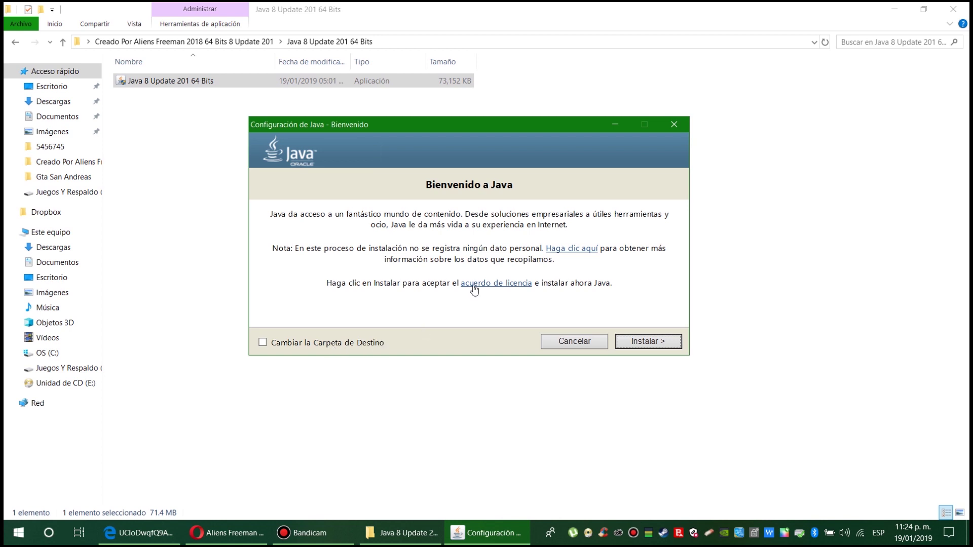
Step: Enable the option to change the destination folder, proceed with the Java installation, and accept the license terms notice
click(297, 343)
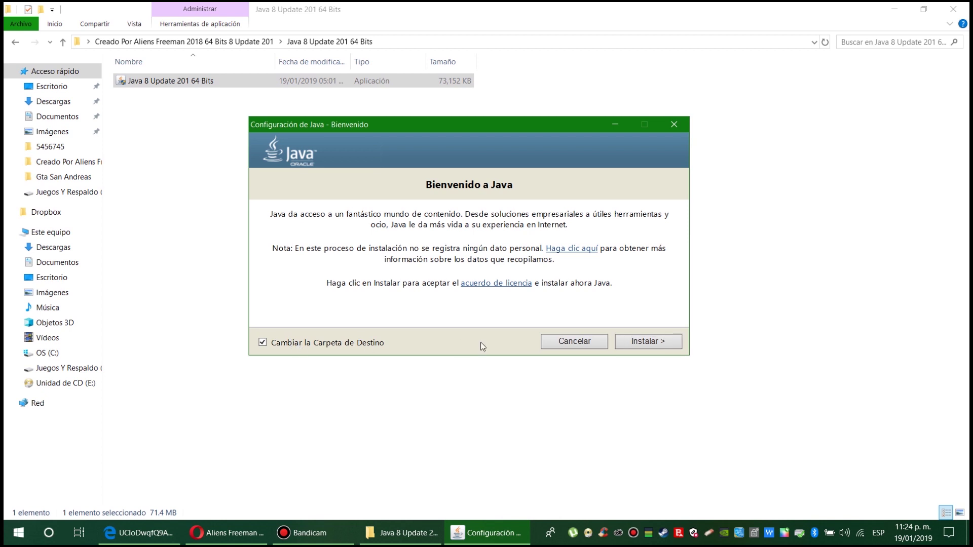
click(630, 343)
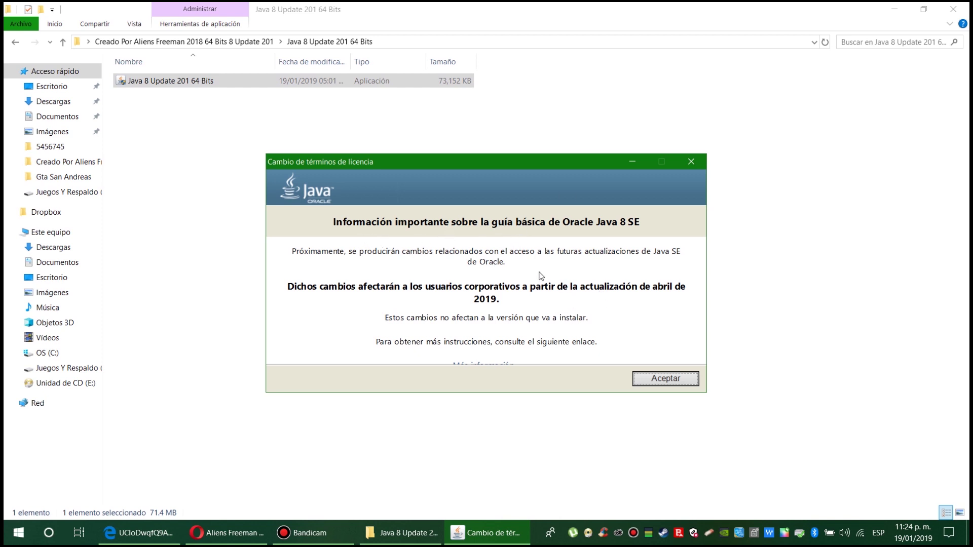
click(646, 381)
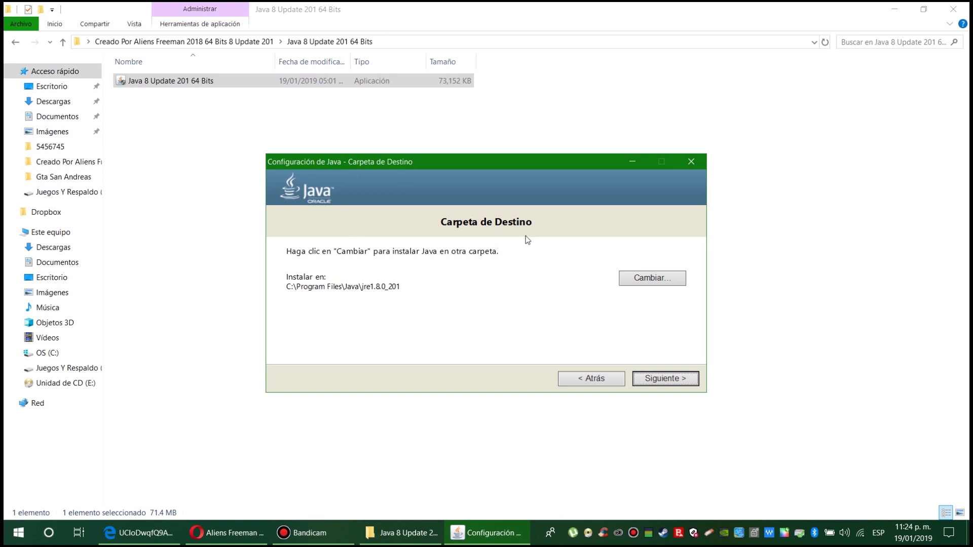
Step: Open the destination folder browser, cancel it, and install Java in the default folder C:\Program Files\Java\jre1.8.0_201
click(638, 281)
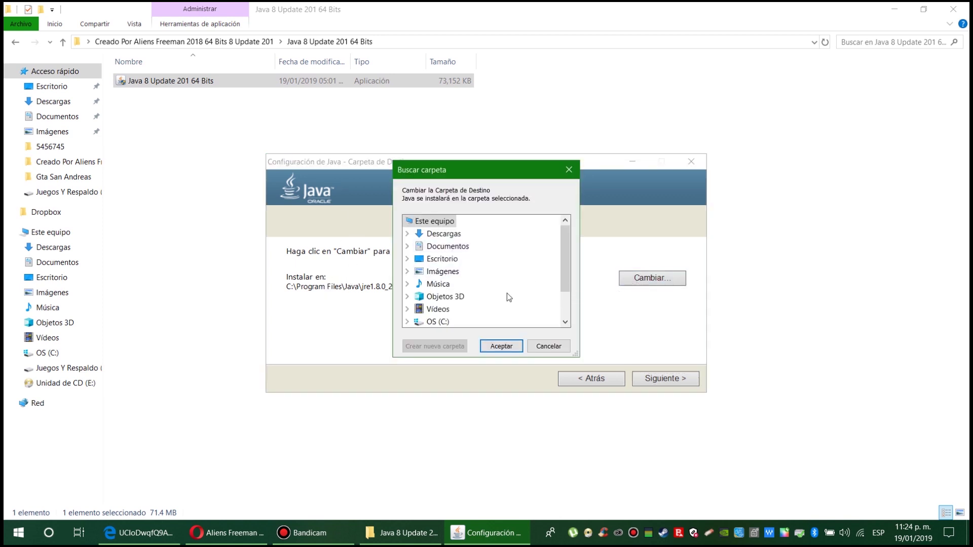
click(537, 348)
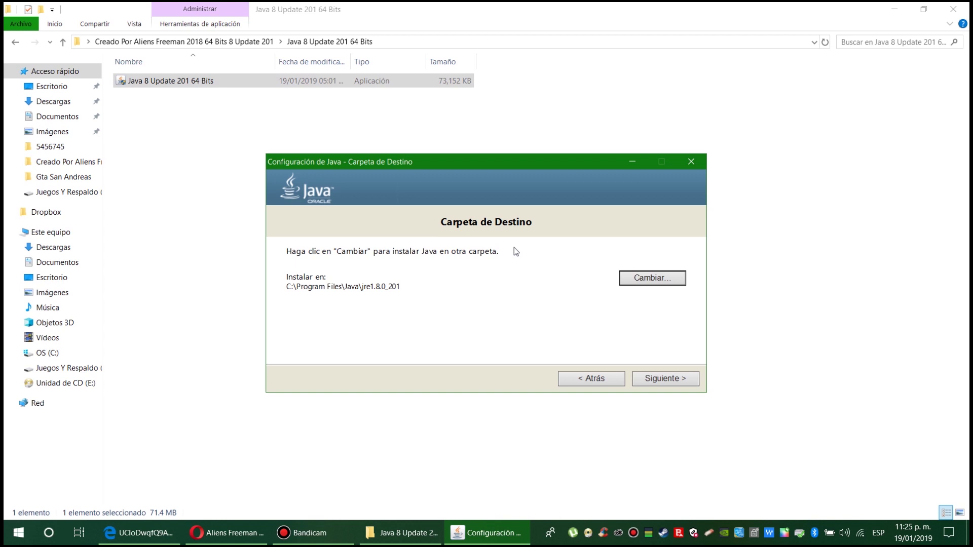
click(664, 381)
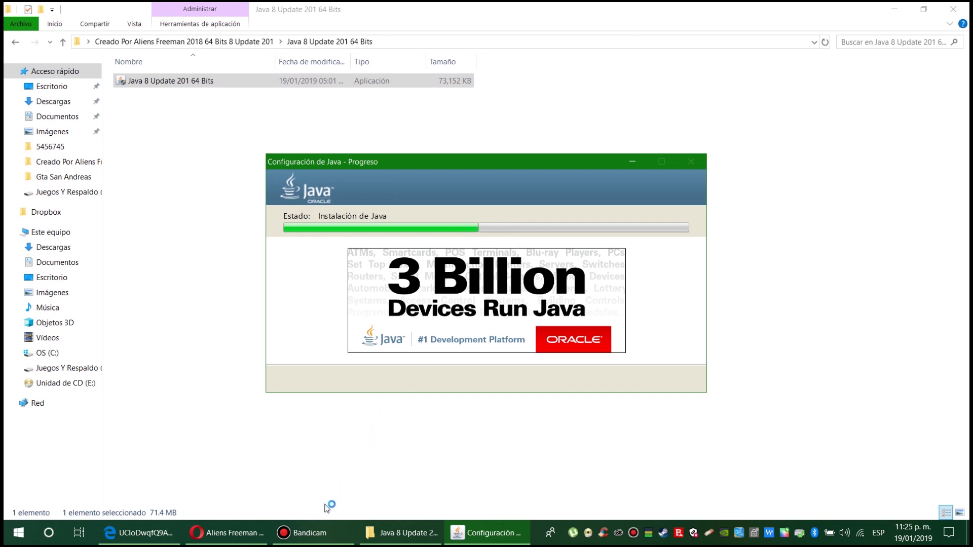
click(315, 537)
click(315, 538)
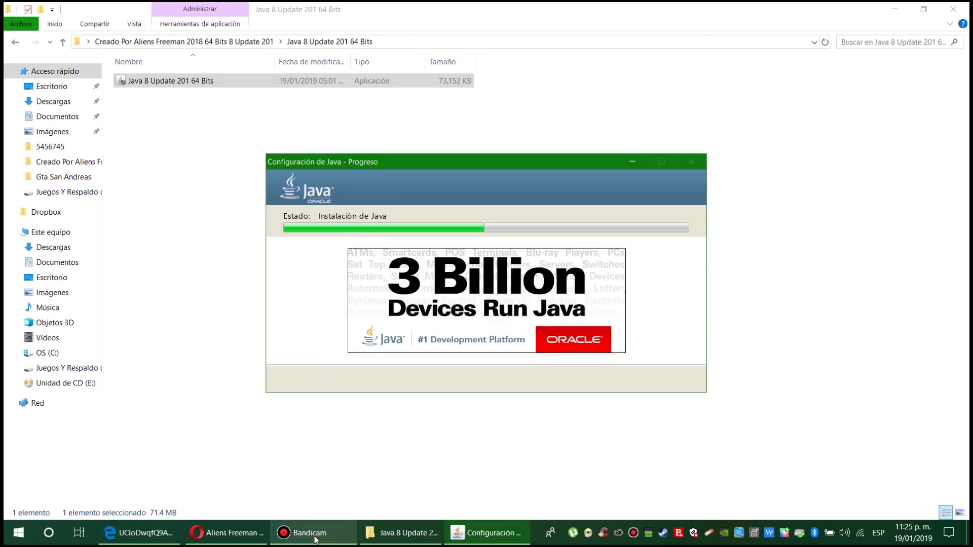
click(316, 538)
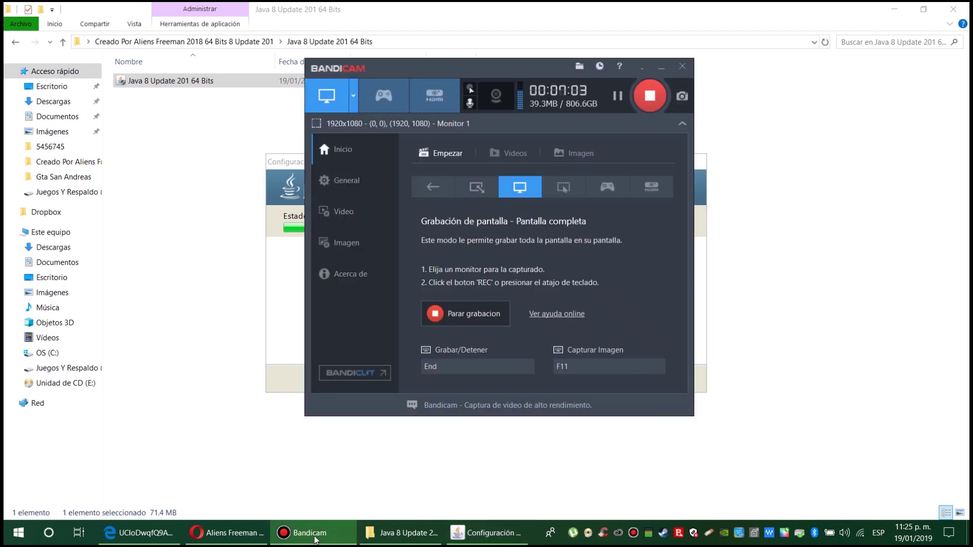
click(315, 538)
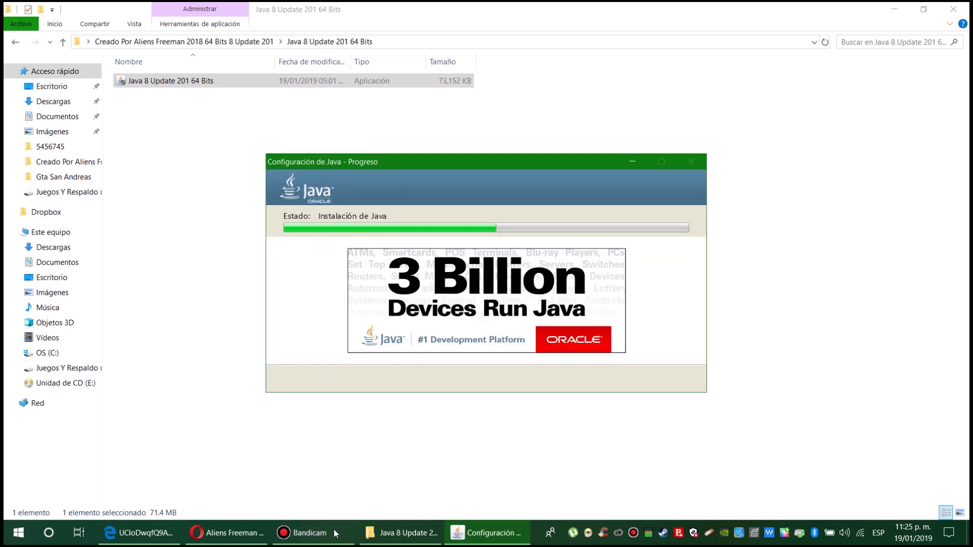
click(316, 537)
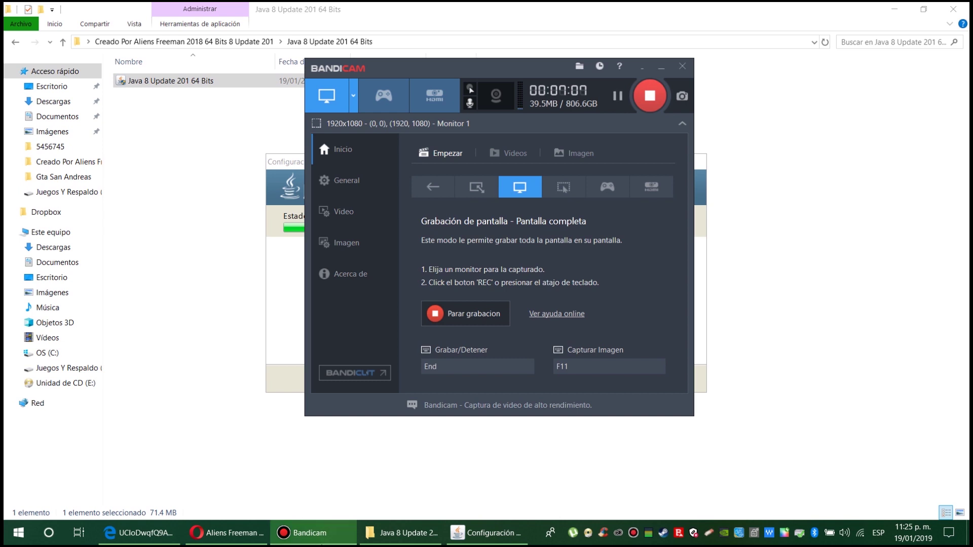
click(328, 525)
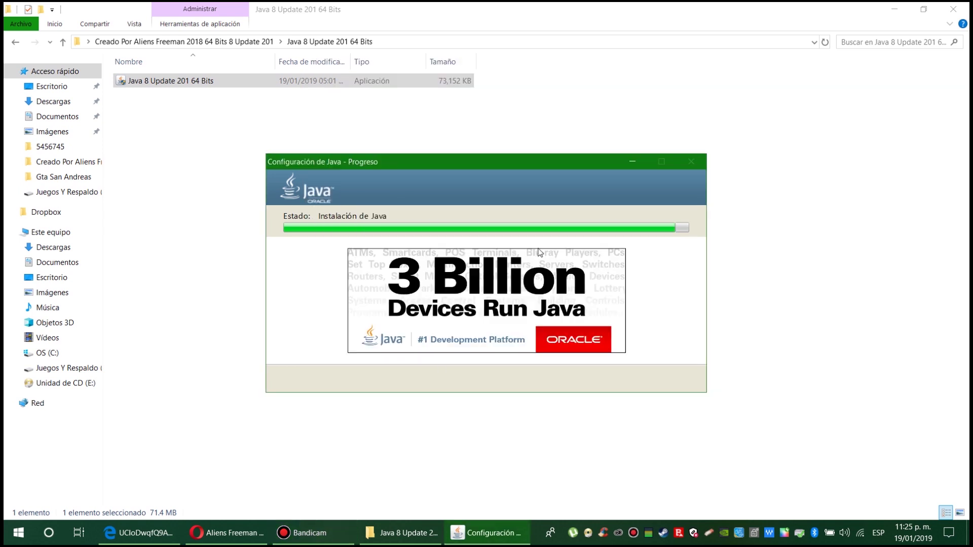
click(313, 533)
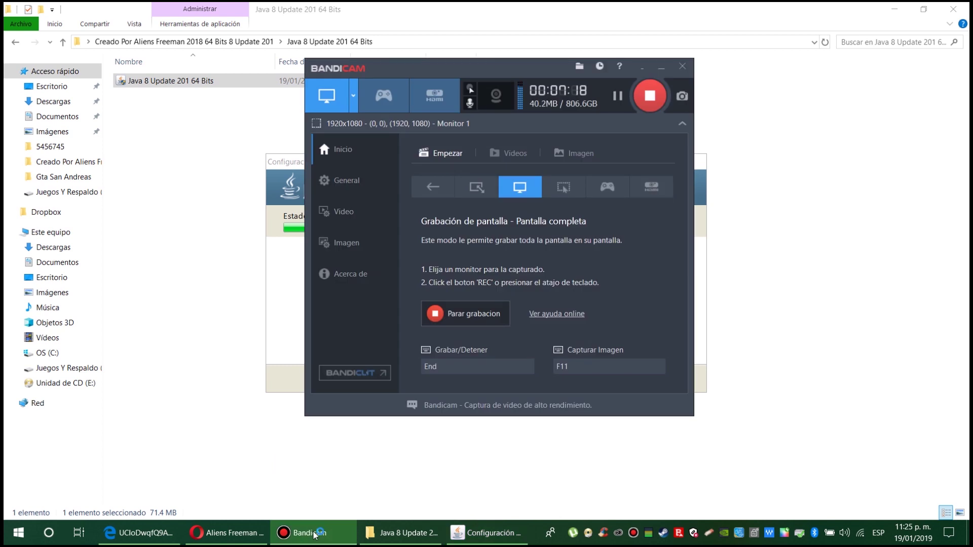
click(314, 533)
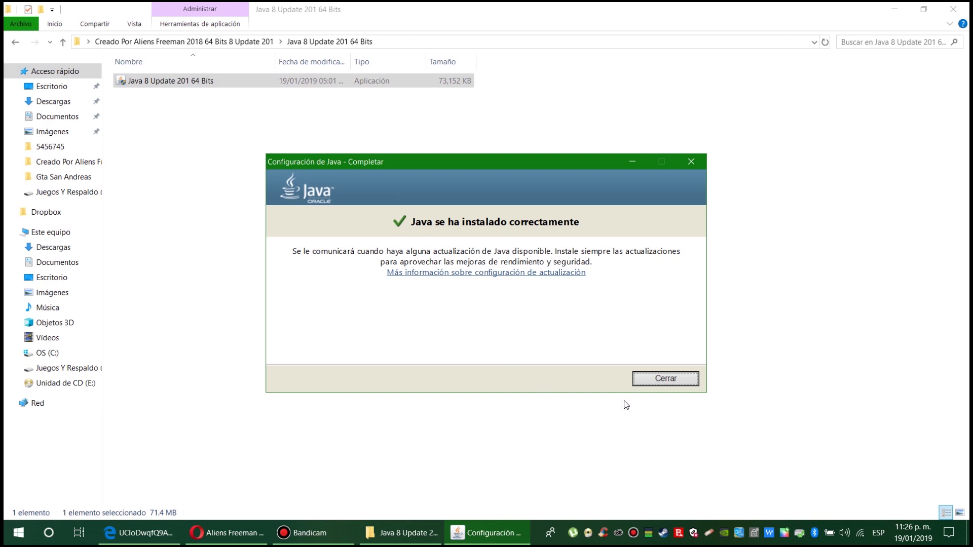
Step: Close the completed Java installer and the "Java 8 Update 201 64 Bits" folder window
click(657, 380)
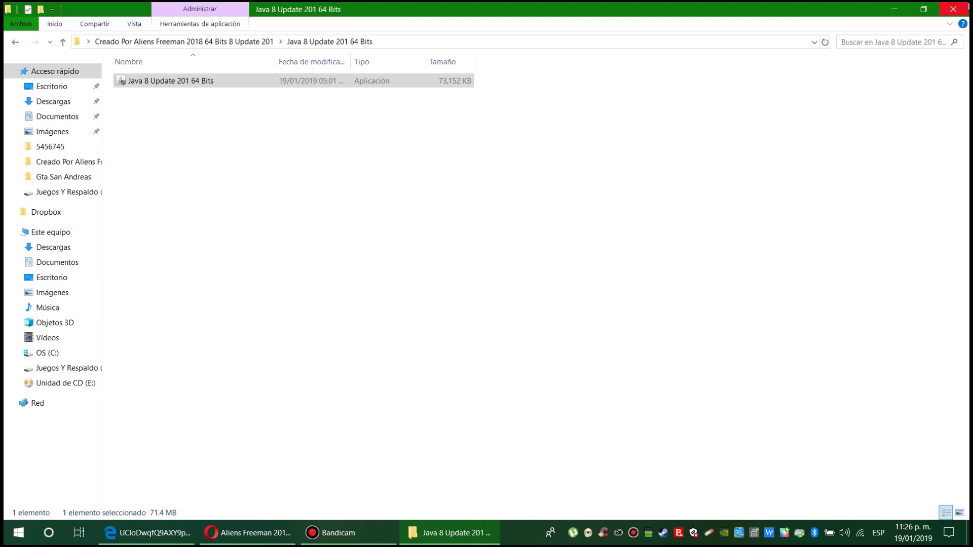
click(953, 9)
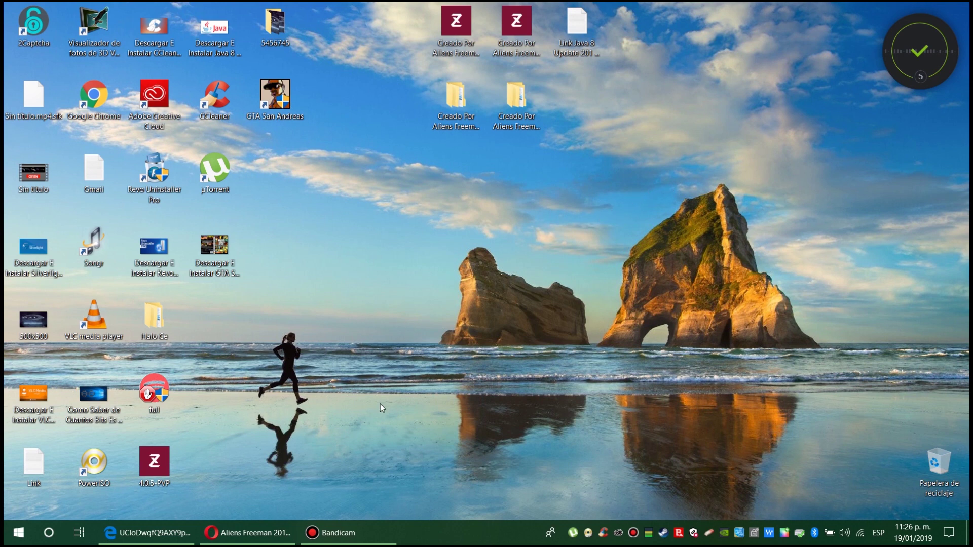
click(343, 530)
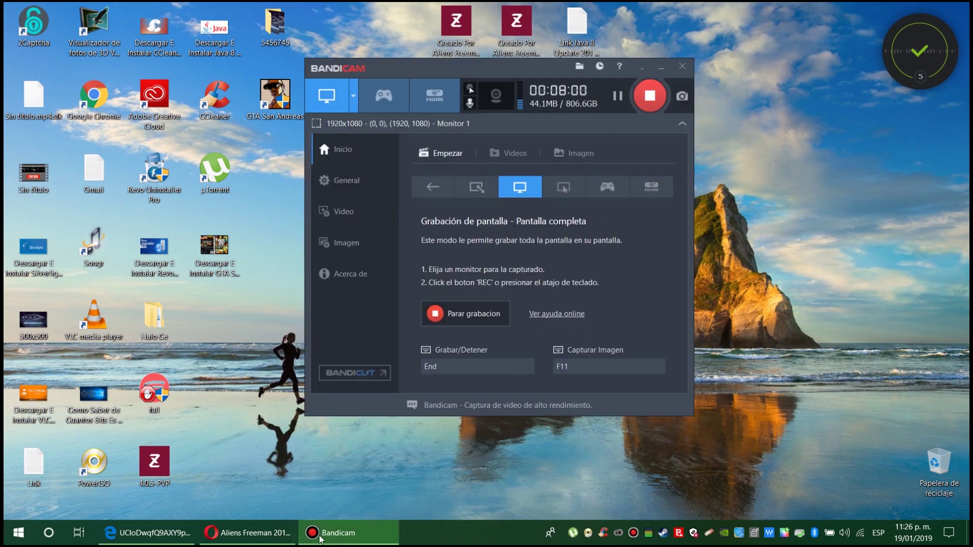
click(382, 536)
Step: Switch to Opera and look over the Aliens Freeman 2018 channel's uploaded videos and subscriber count
click(211, 532)
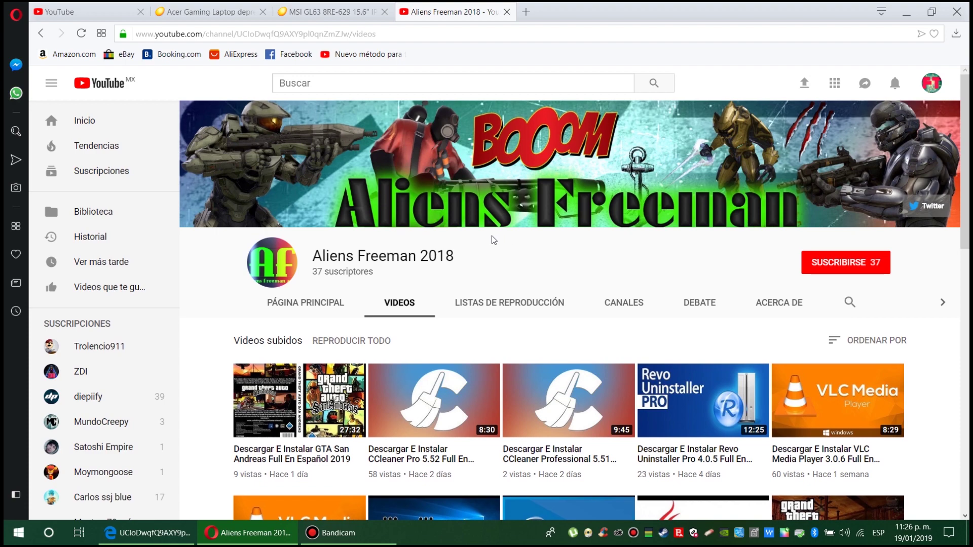
scroll(494, 238, down, 5)
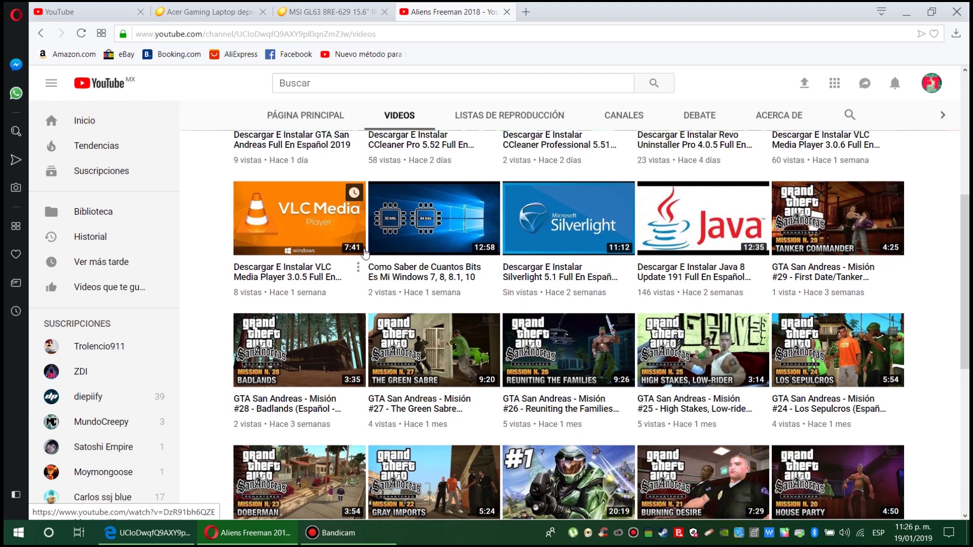
scroll(368, 251, up, 5)
scroll(367, 251, down, 5)
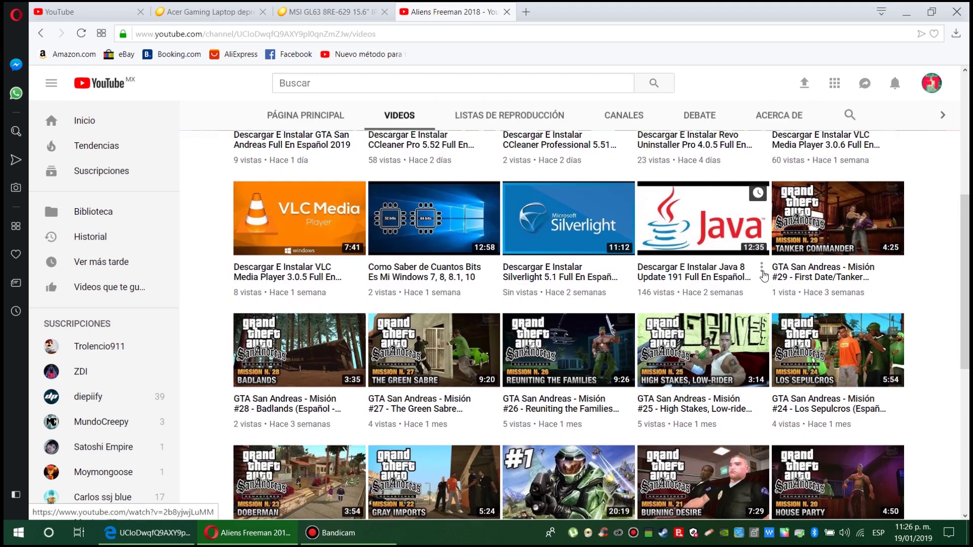
scroll(693, 217, up, 2)
scroll(693, 216, up, 3)
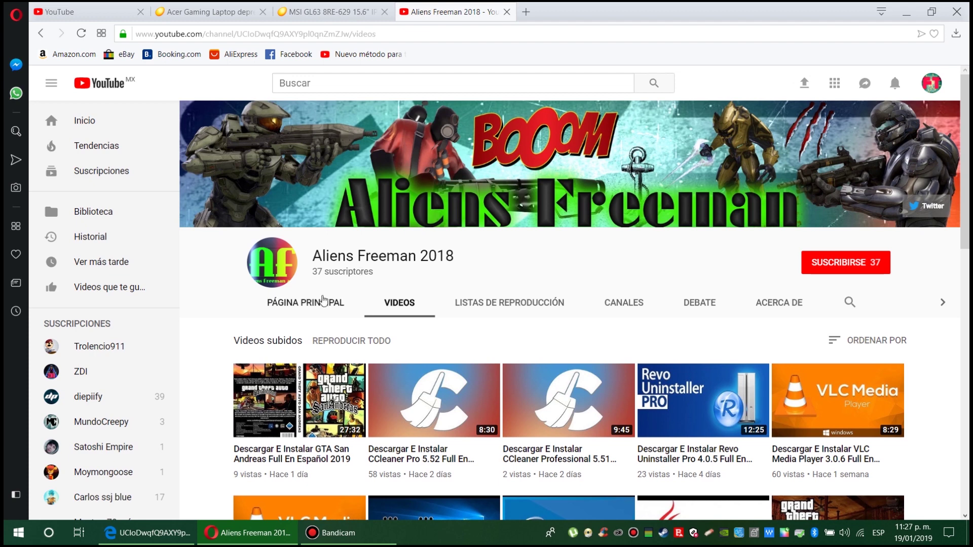
drag(314, 270, 410, 273)
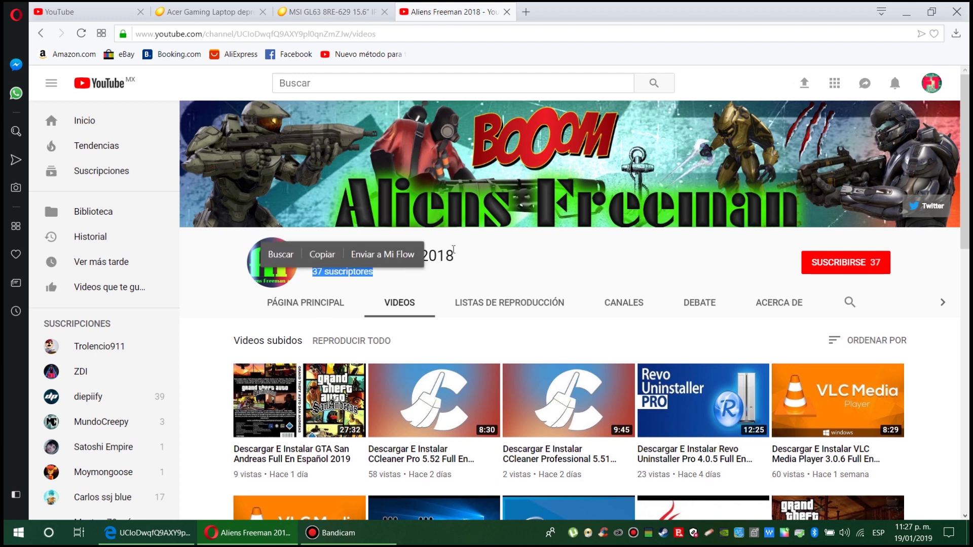
click(453, 250)
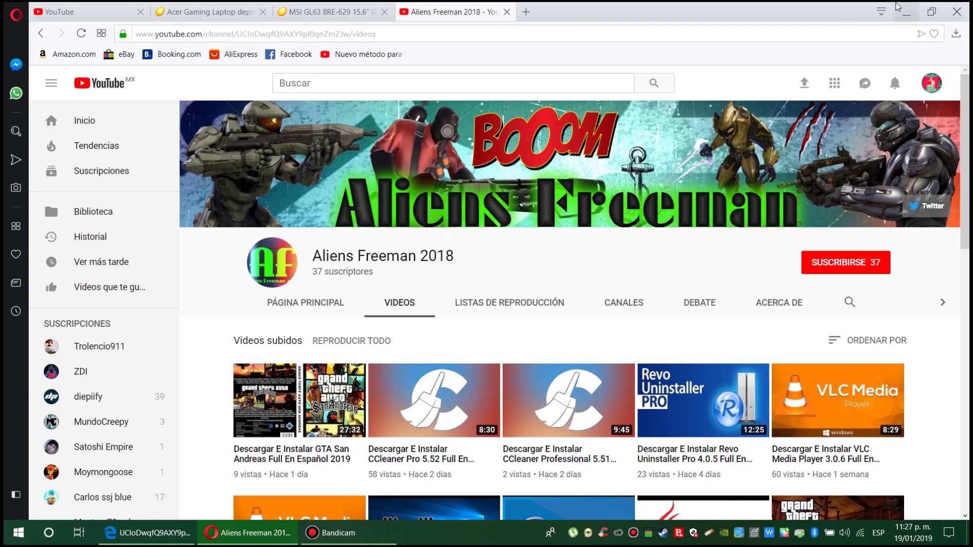
click(906, 11)
click(349, 532)
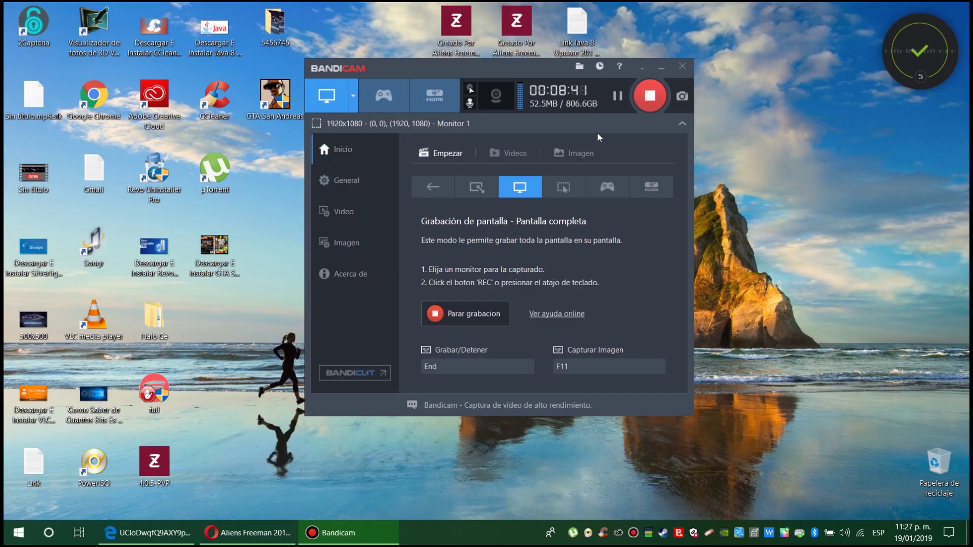